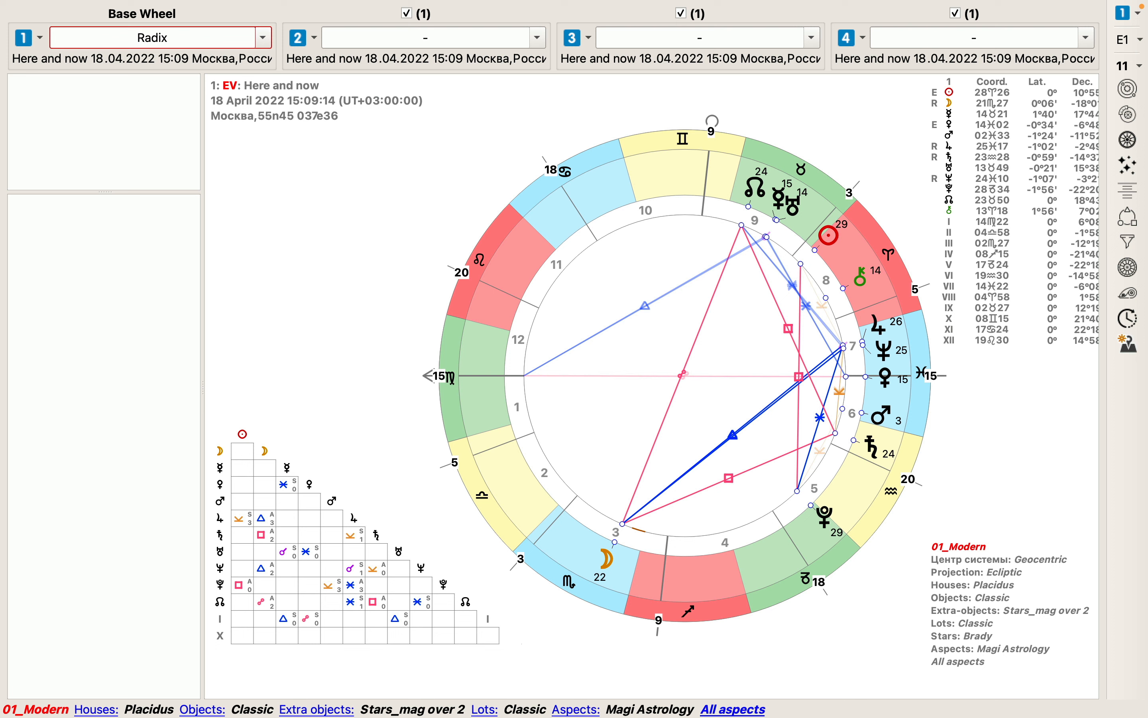
- Open the event database and browse the Book and Master-Class files in Synastry and the SADC-C file in SADC
{"action": "mouse_move", "coordinate": [256, 3]}
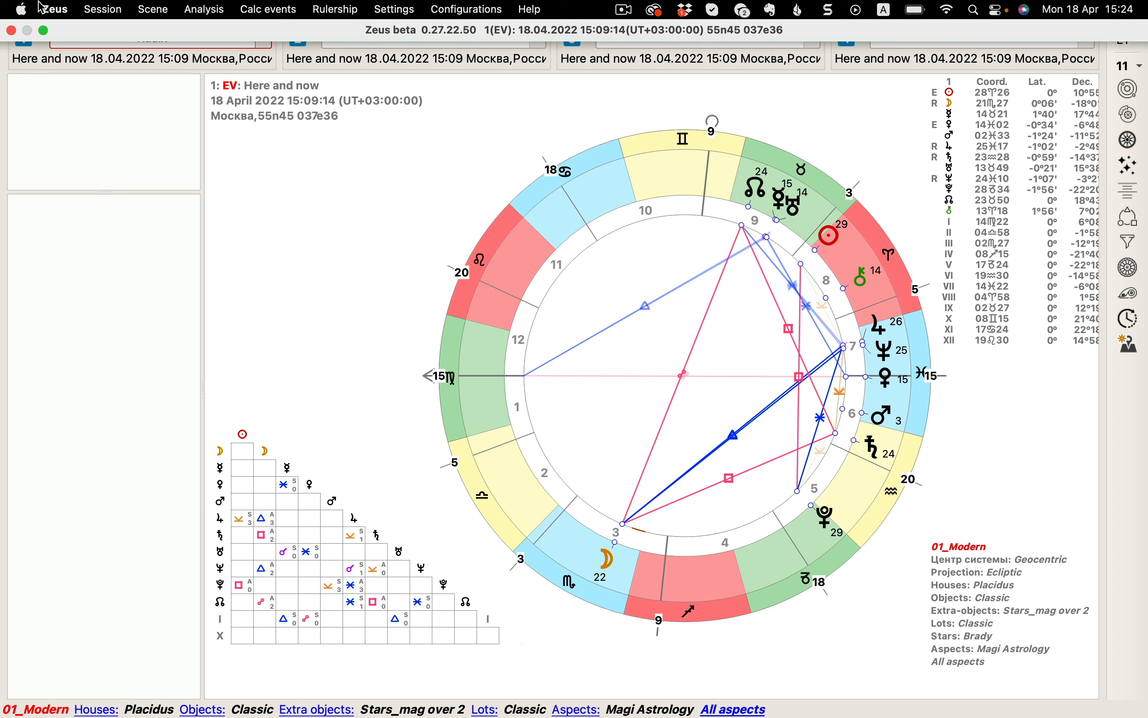
{"action": "left_click", "coordinate": [87, 8]}
{"action": "left_click", "coordinate": [125, 88]}
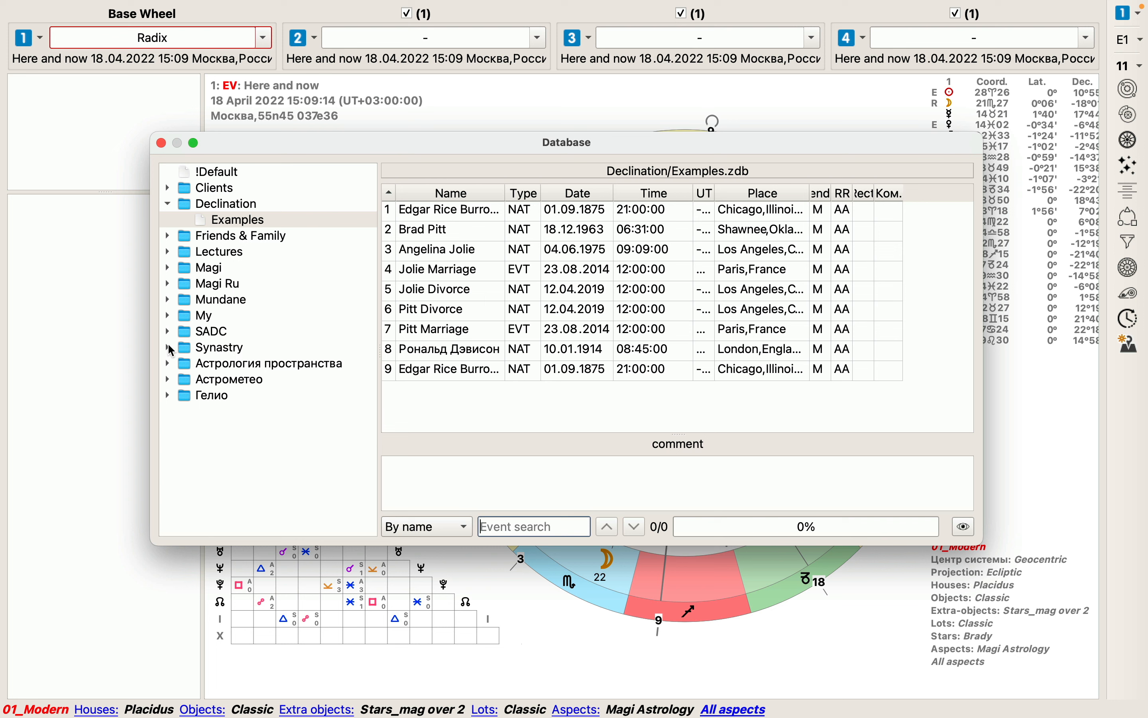
{"action": "left_click", "coordinate": [170, 349]}
{"action": "left_click", "coordinate": [220, 364]}
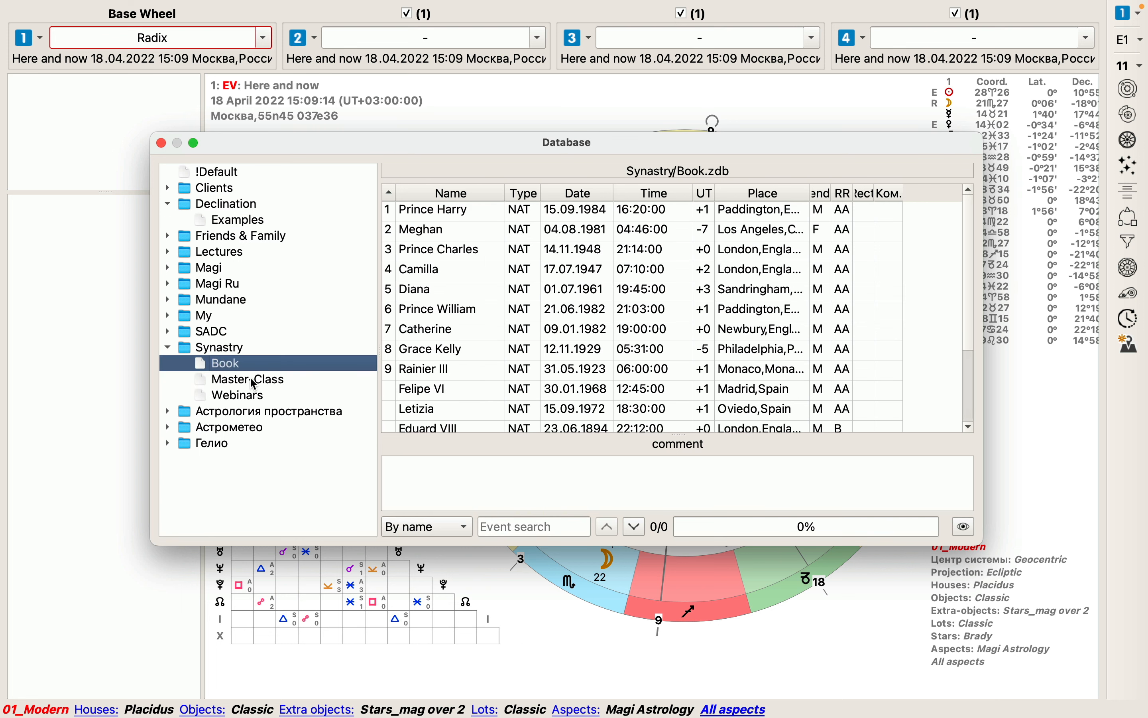
{"action": "left_click", "coordinate": [235, 386]}
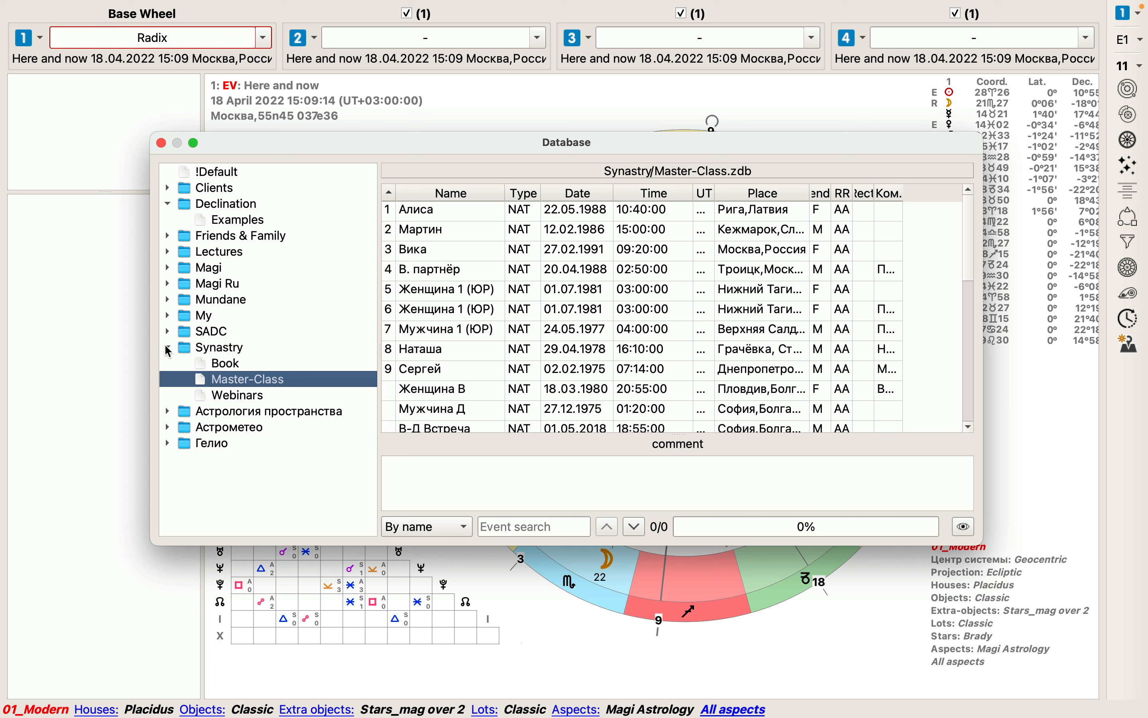
{"action": "left_click", "coordinate": [168, 349]}
{"action": "left_click", "coordinate": [169, 332]}
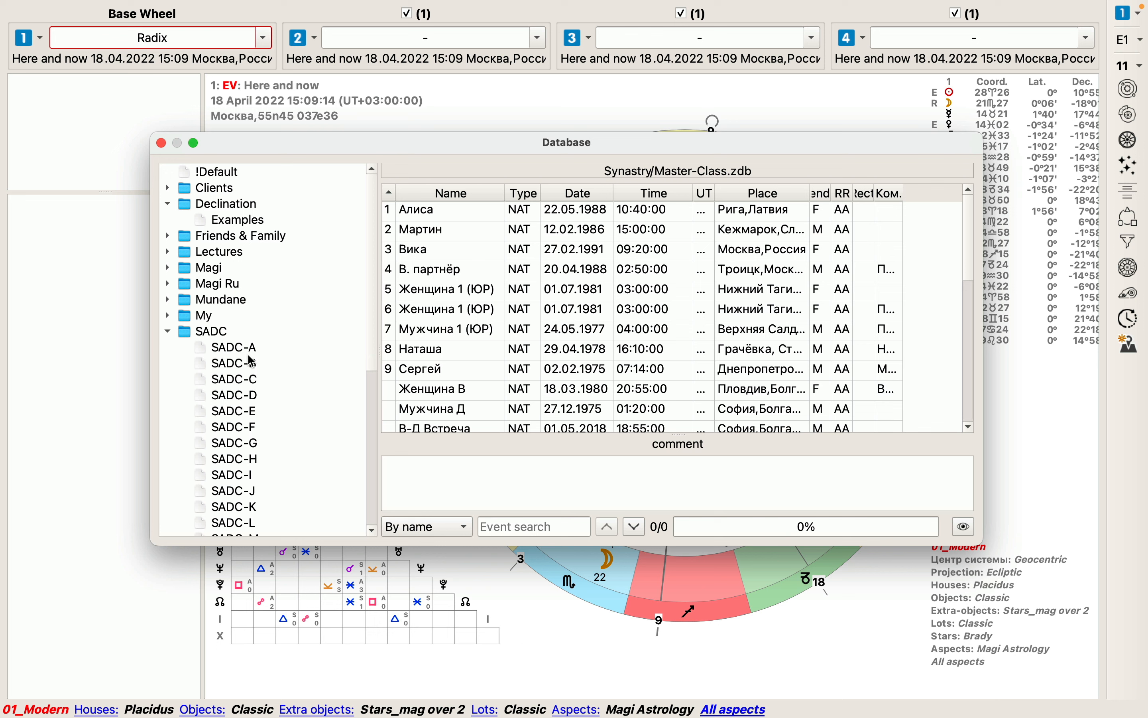
{"action": "left_click", "coordinate": [225, 381]}
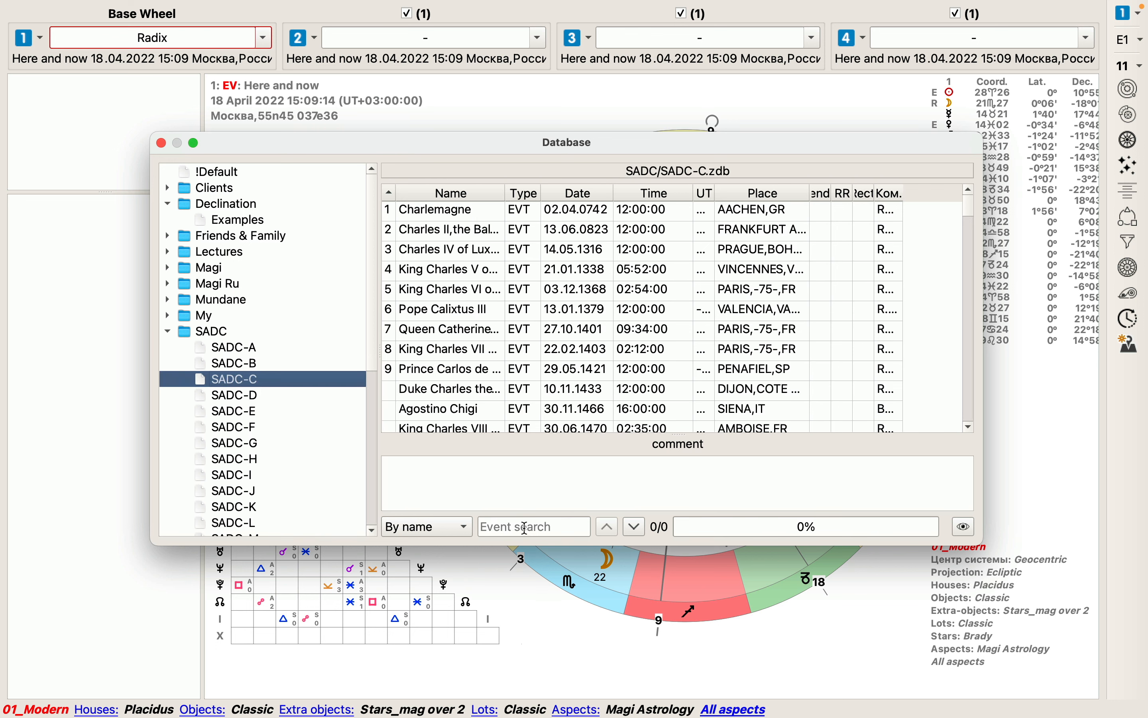
{"action": "left_click", "coordinate": [169, 333]}
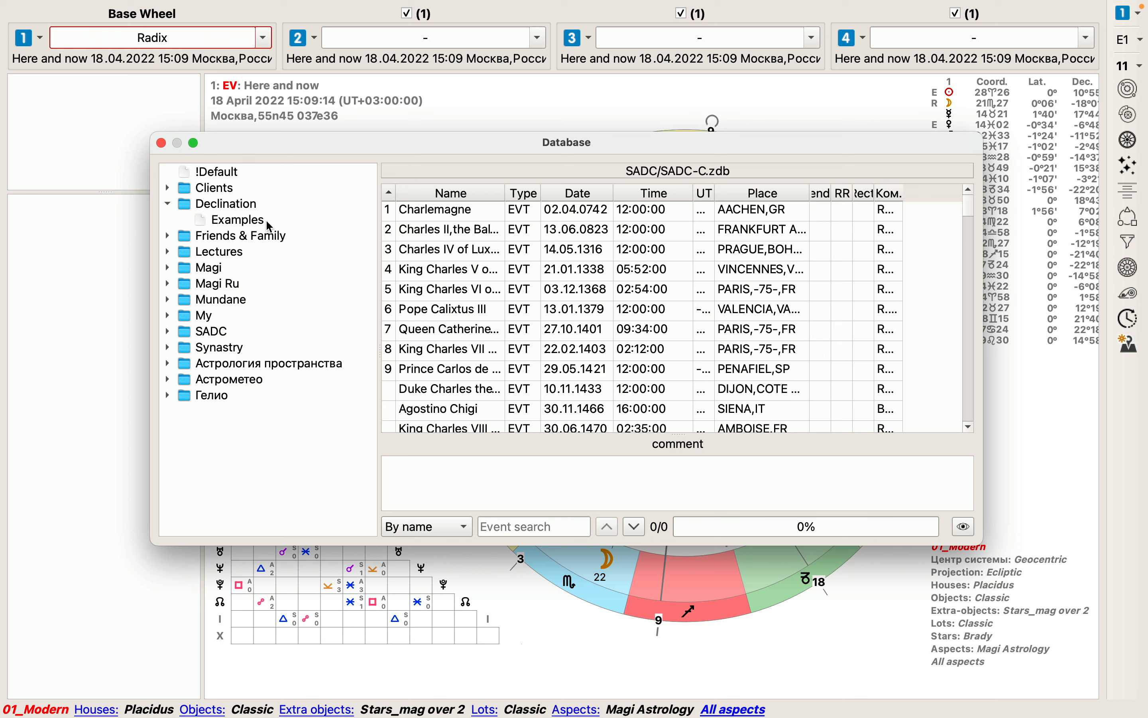
- Make the Examples file in the Declination folder the current database file and close the database
{"action": "left_click", "coordinate": [243, 209]}
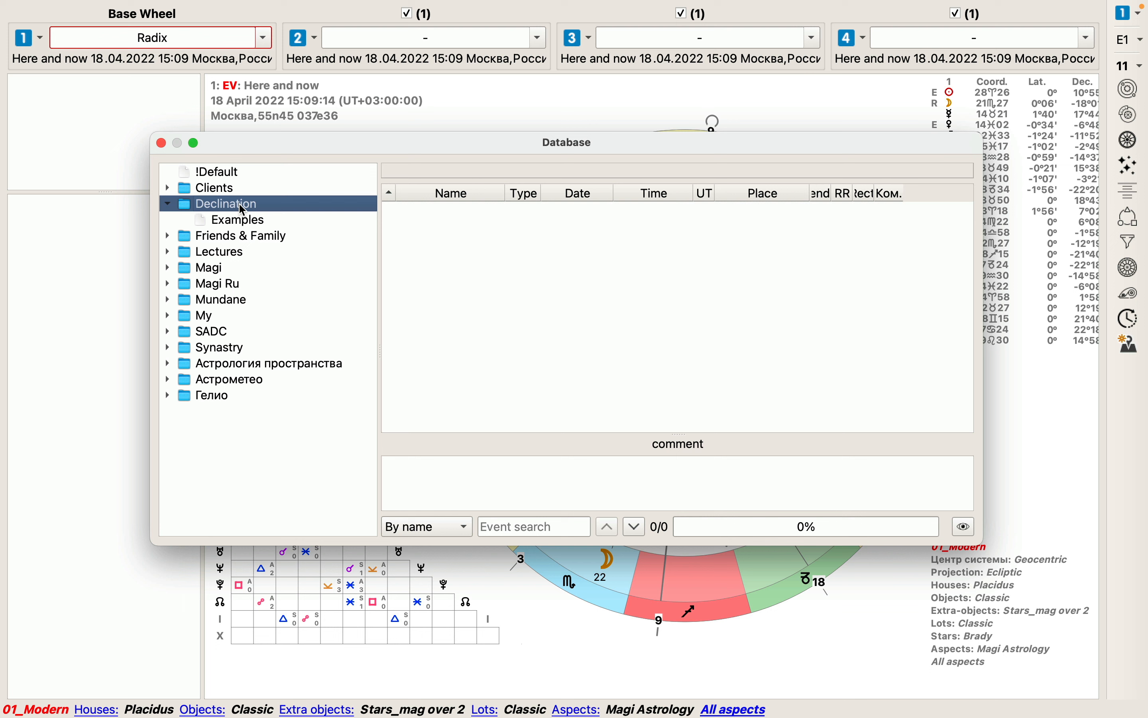
{"action": "left_click", "coordinate": [247, 223]}
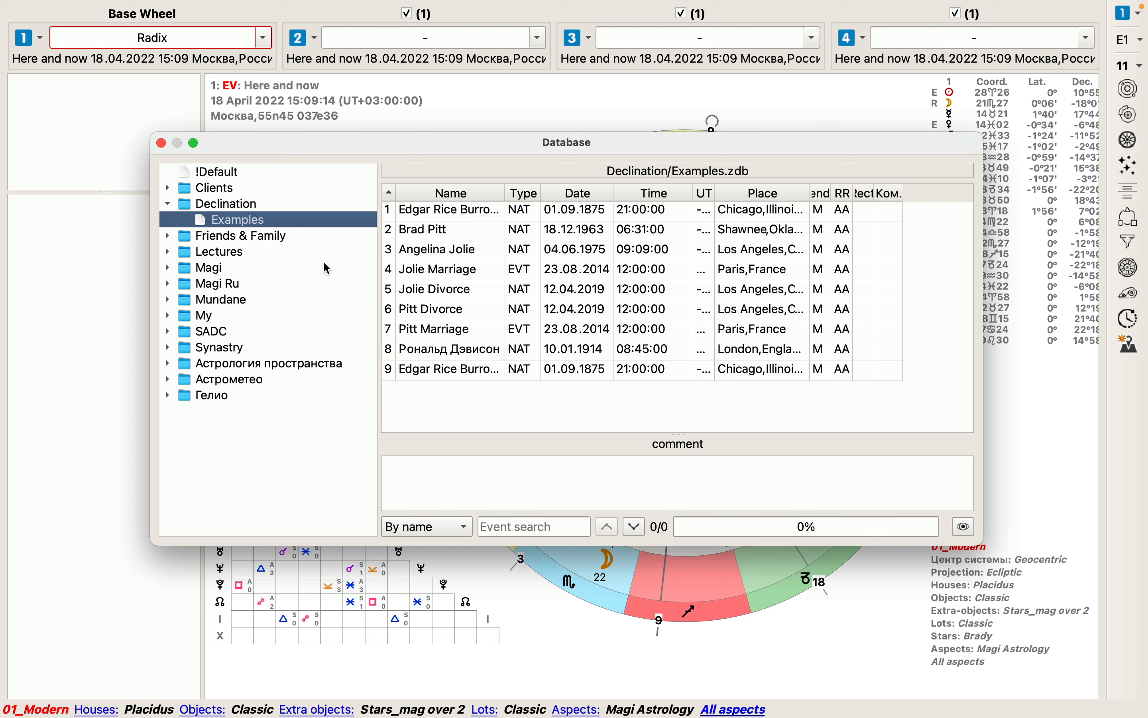
{"action": "right_click", "coordinate": [238, 205]}
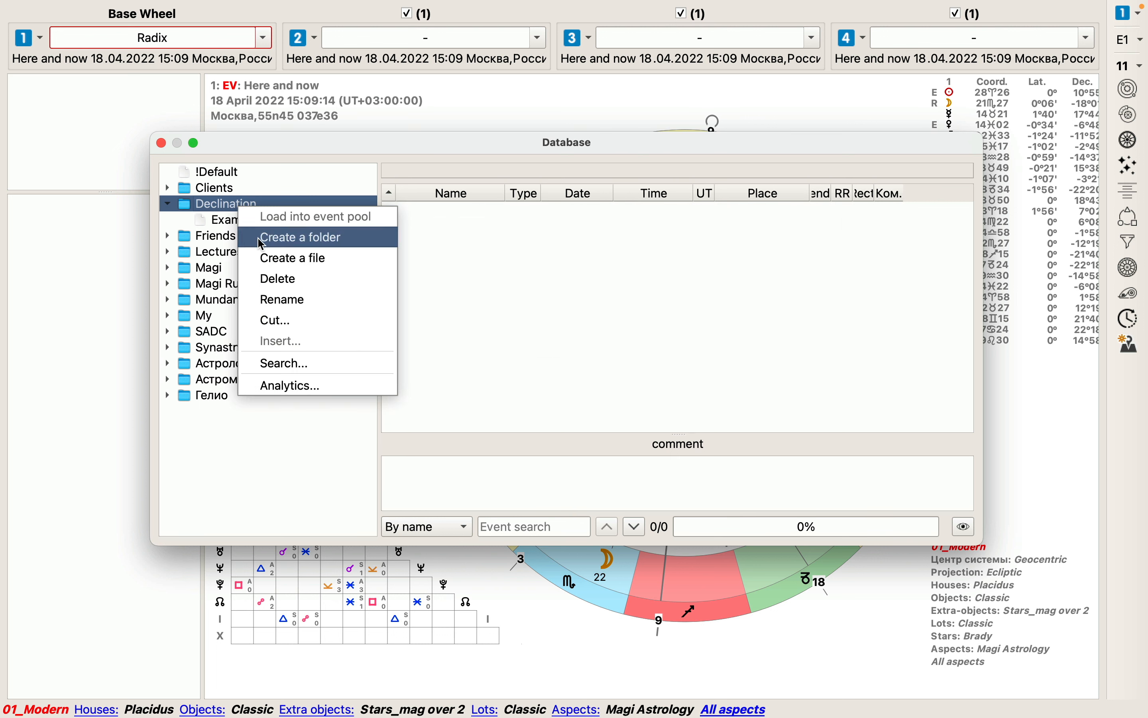
{"action": "left_click", "coordinate": [215, 225]}
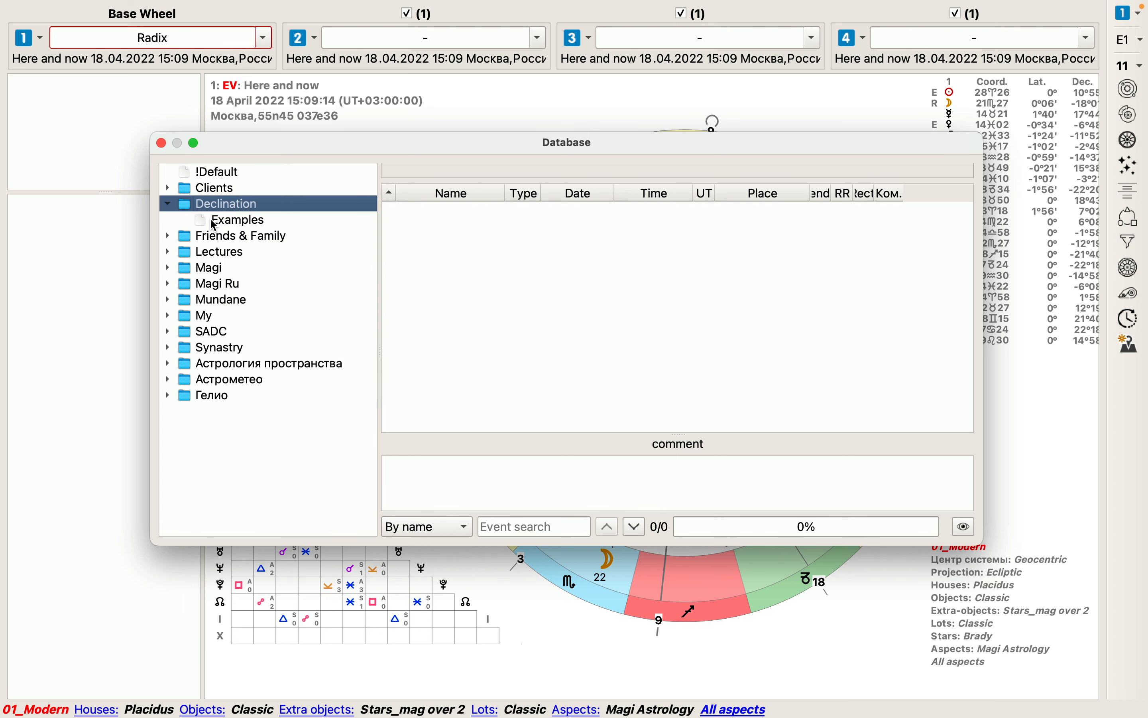
{"action": "left_click", "coordinate": [233, 223]}
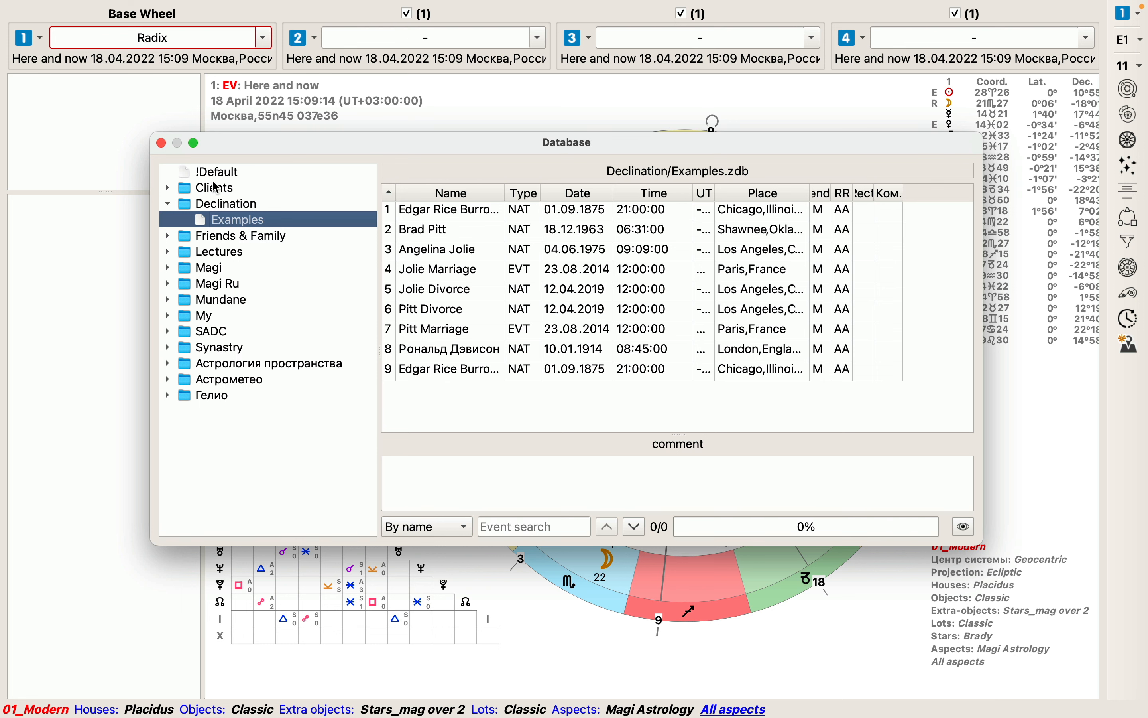
{"action": "left_click", "coordinate": [161, 143]}
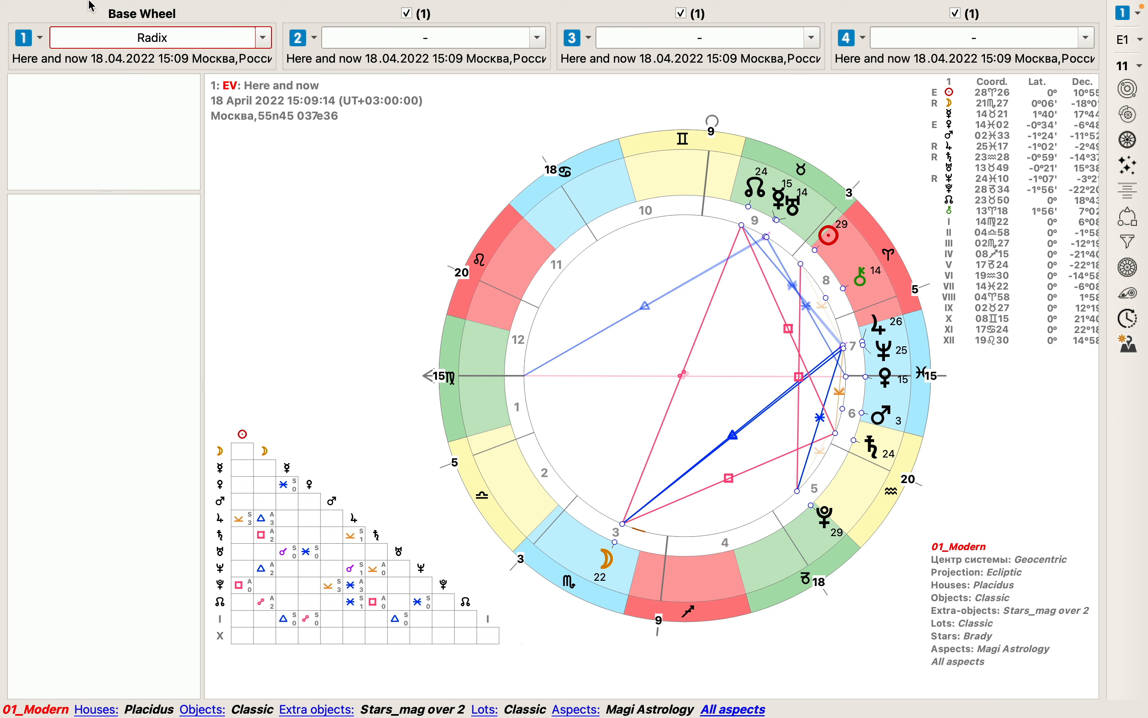
- Start a new natal event for the first dial and name it Walt Disney
{"action": "mouse_move", "coordinate": [88, 3]}
{"action": "left_click", "coordinate": [40, 42]}
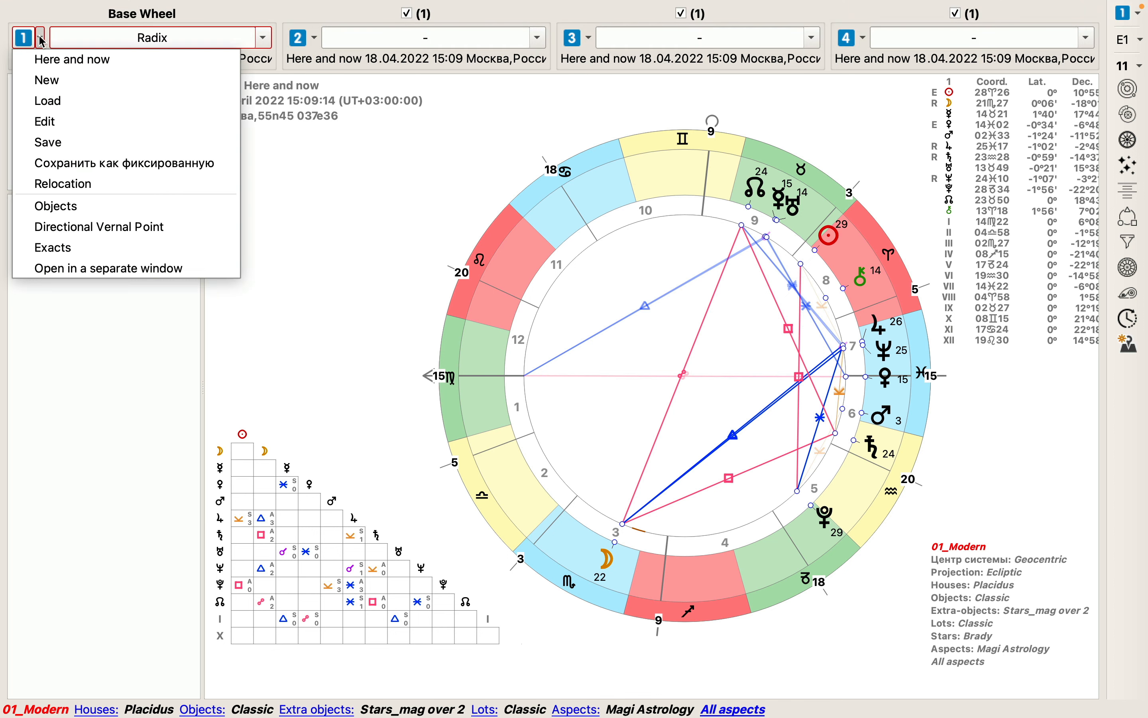
{"action": "left_click", "coordinate": [69, 89]}
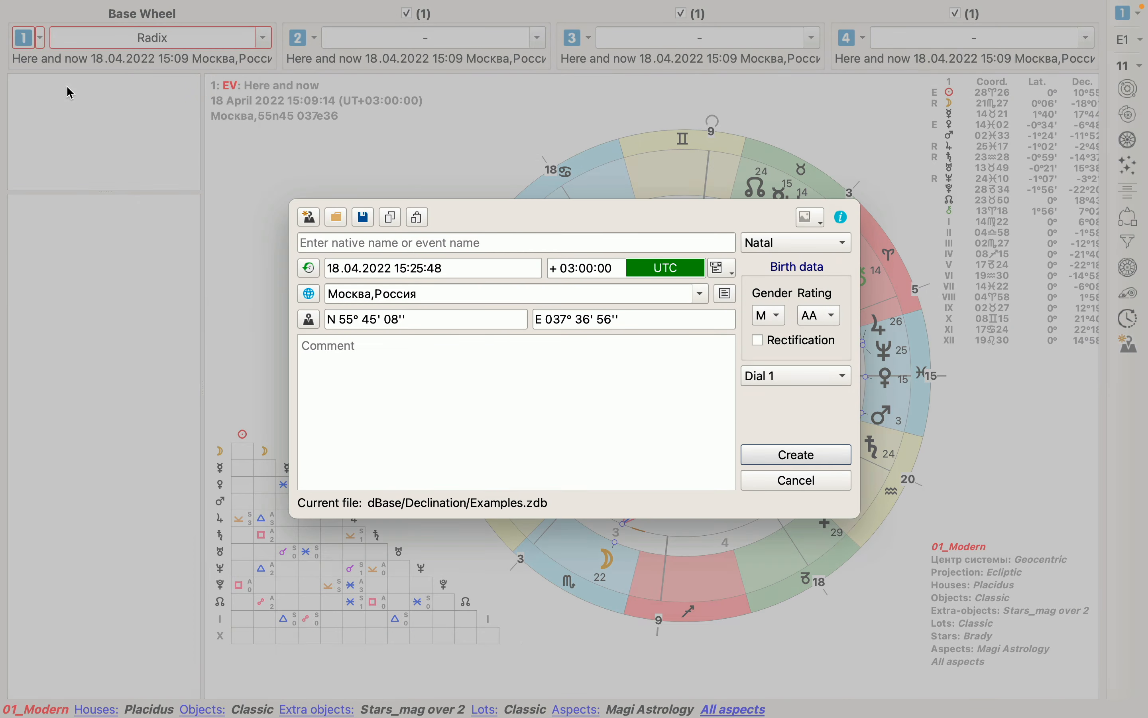
{"action": "left_click", "coordinate": [493, 242]}
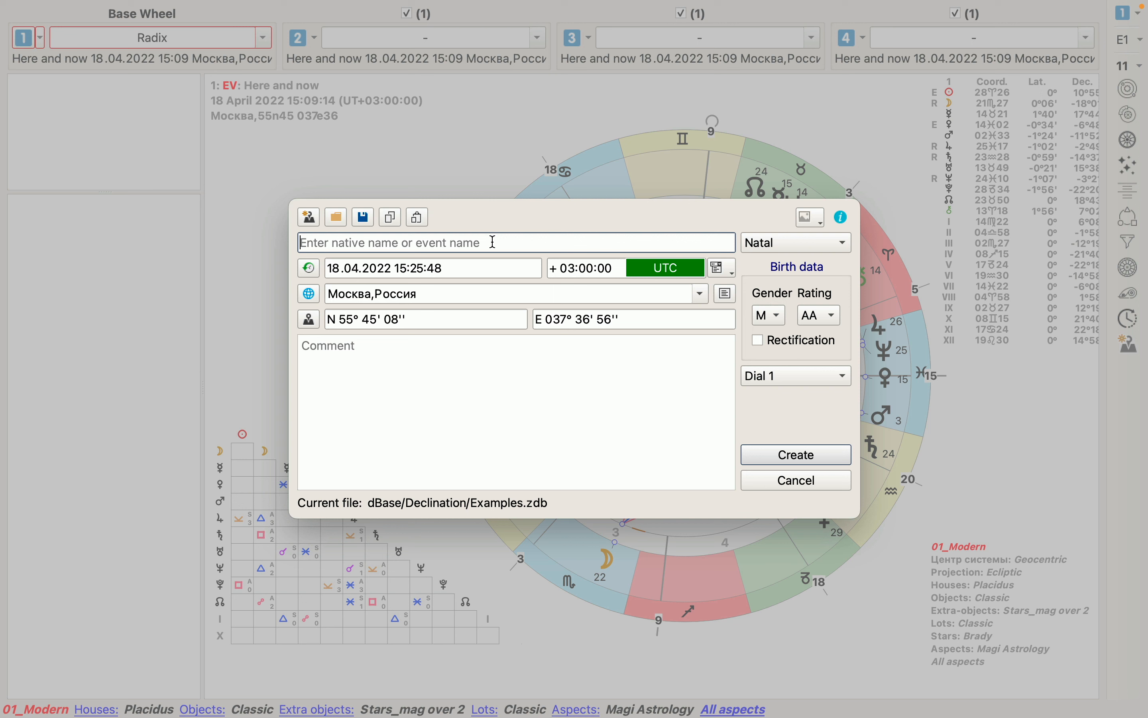
{"action": "type", "text": "Walt "}
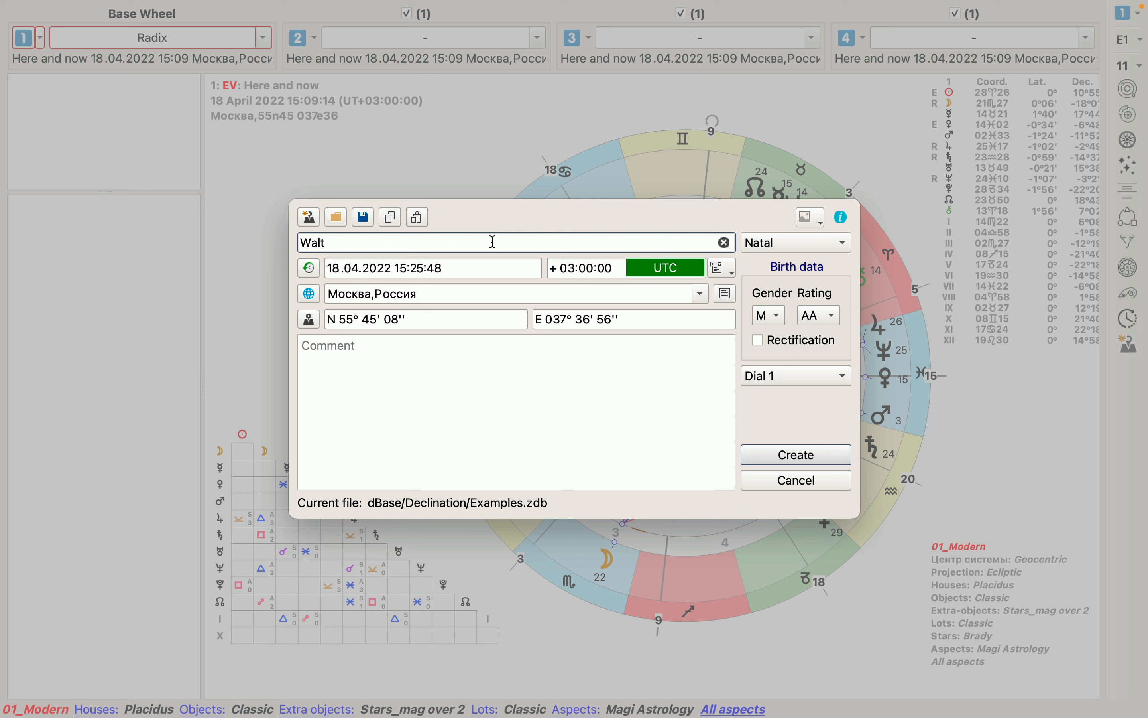
{"action": "type", "text": "Disney"}
{"action": "key", "text": "Tab"}
{"action": "key", "text": "Tab"}
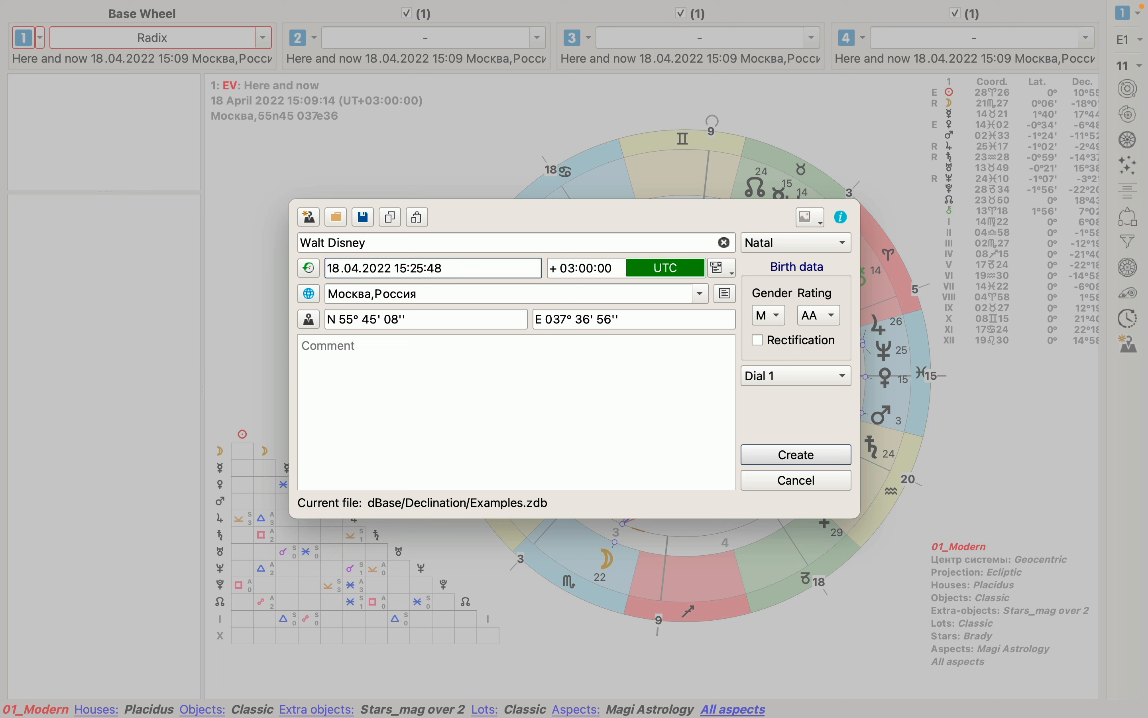
- Enter Walt Disney's birth date and set the birth time to 00:35:00
{"action": "key", "text": "super+Tab"}
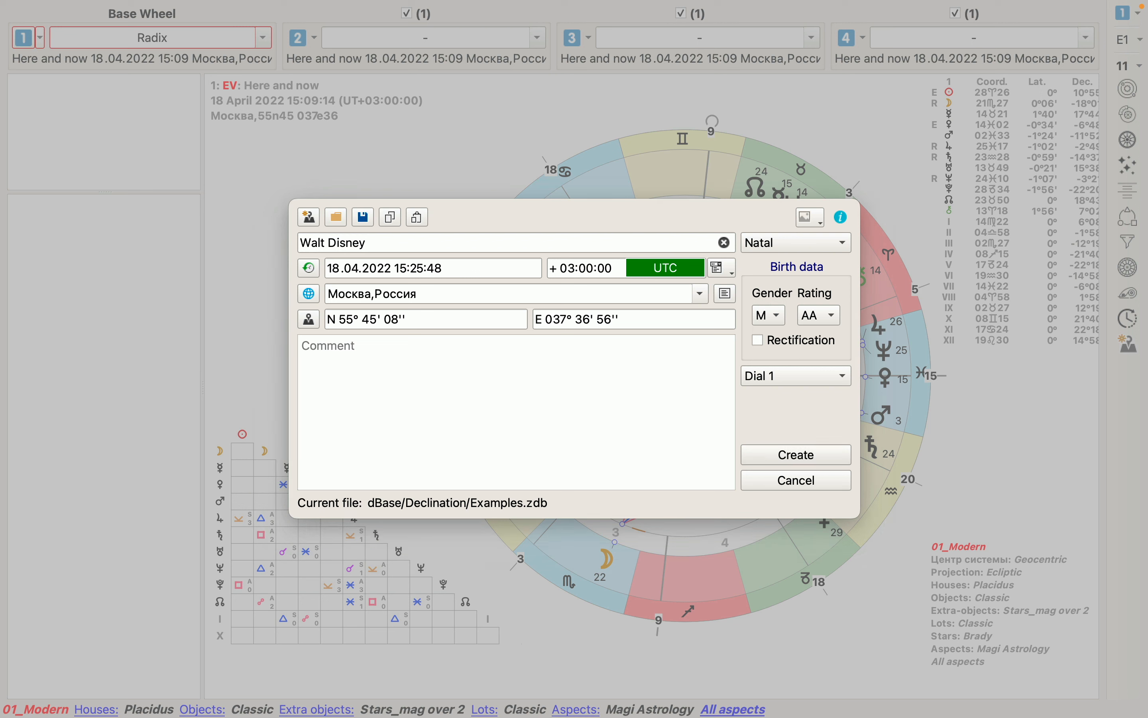
{"action": "left_click", "coordinate": [336, 269]}
{"action": "key", "text": "Left"}
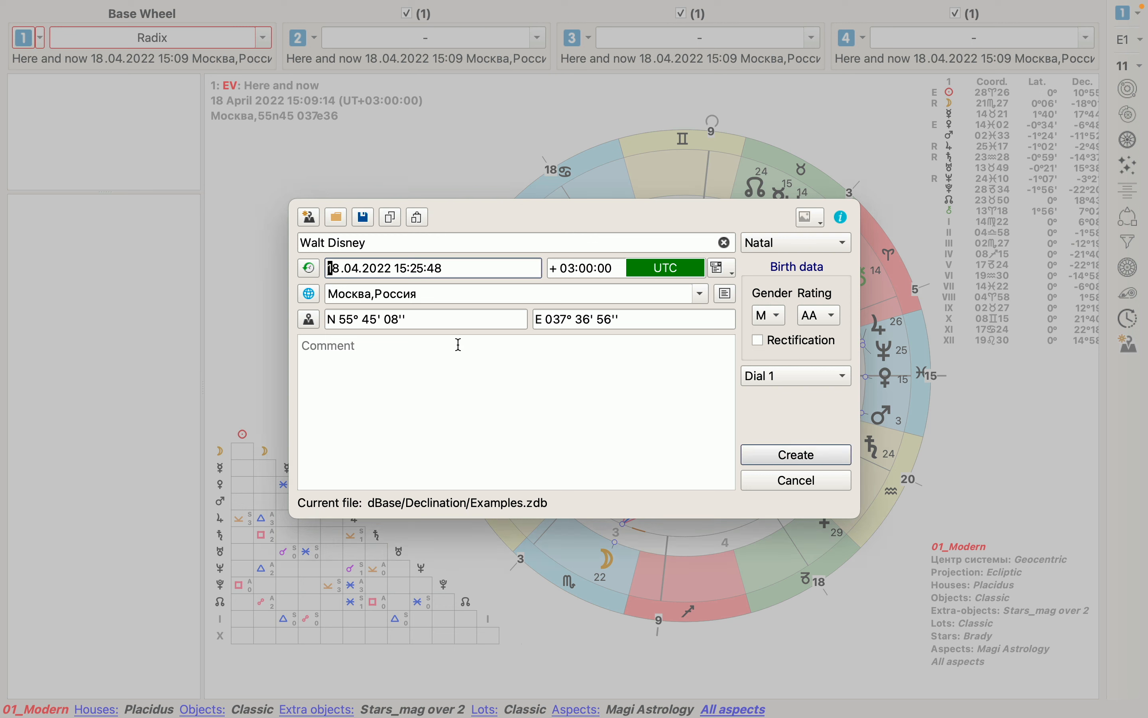
{"action": "type", "text": "05."}
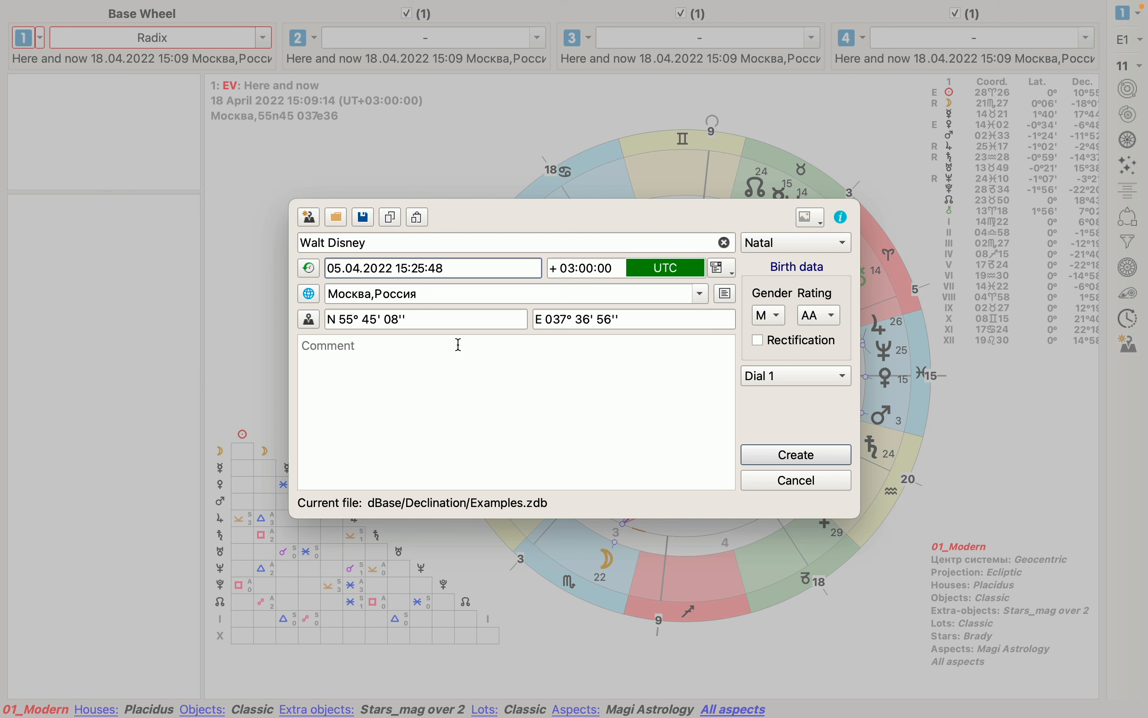
{"action": "type", "text": "12."}
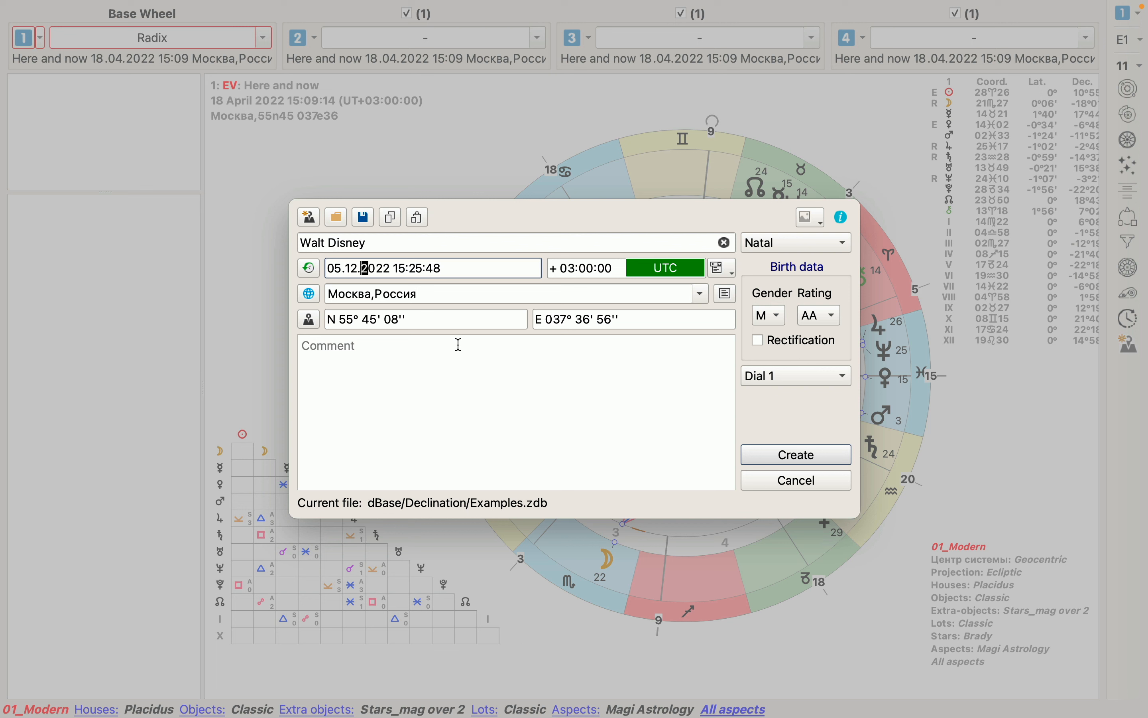
{"action": "type", "text": "1901"}
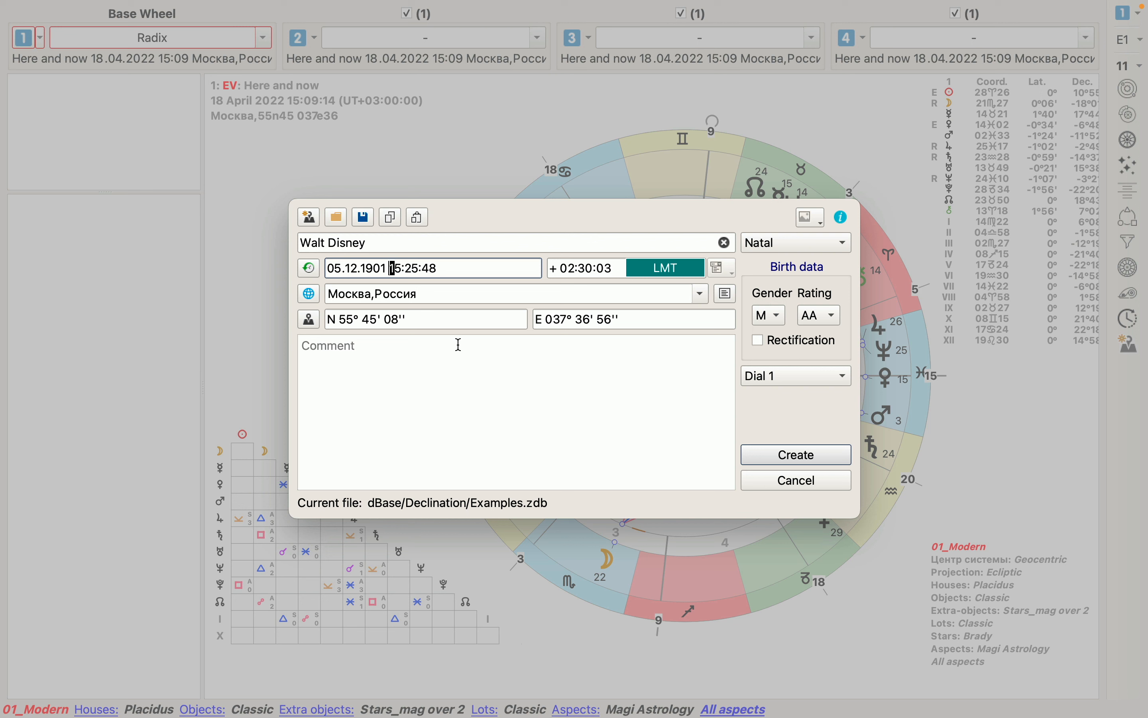
{"action": "type", "text": "00:35:00"}
- Set the birthplace to Chicago, Illinois - USA from the matching place suggestions
{"action": "key", "text": "Tab"}
{"action": "key", "text": "Tab"}
{"action": "key", "text": "Tab"}
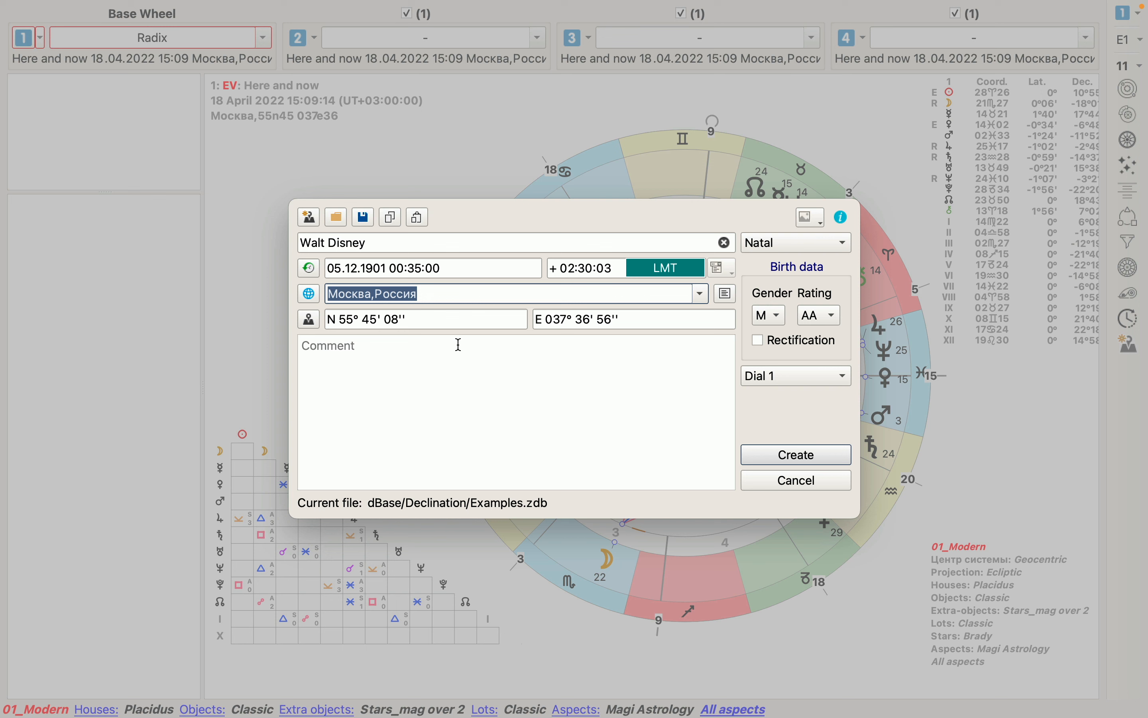
{"action": "type", "text": "Chic"}
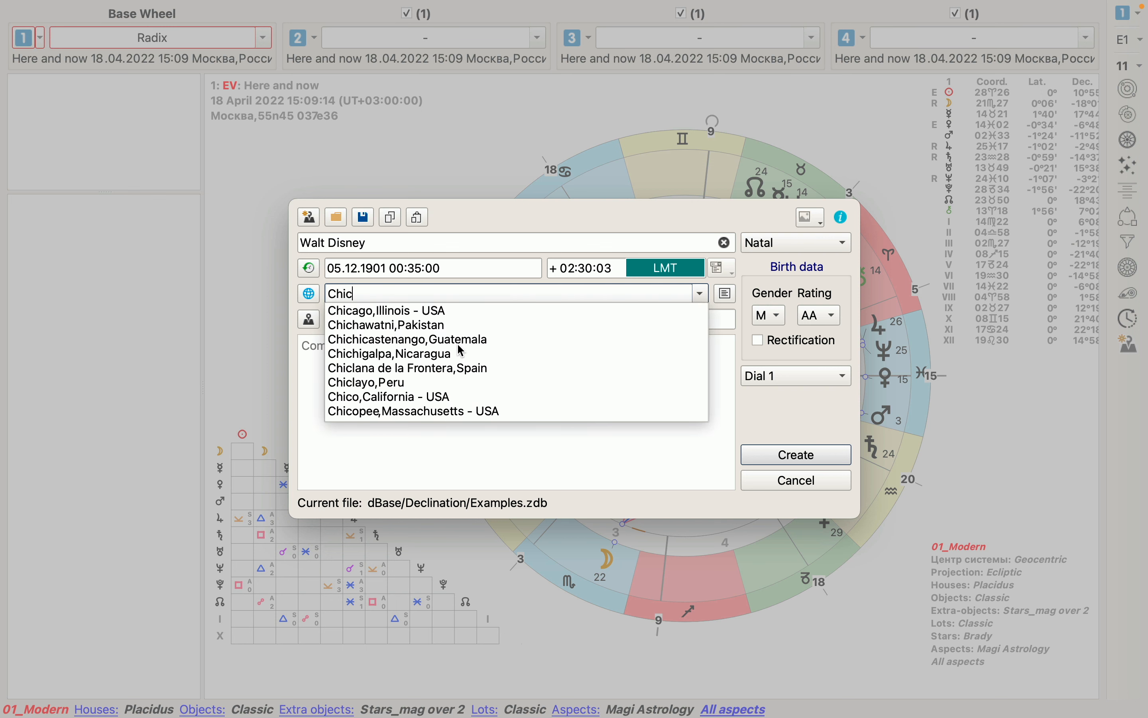
{"action": "key", "text": "Down"}
{"action": "key", "text": "Return"}
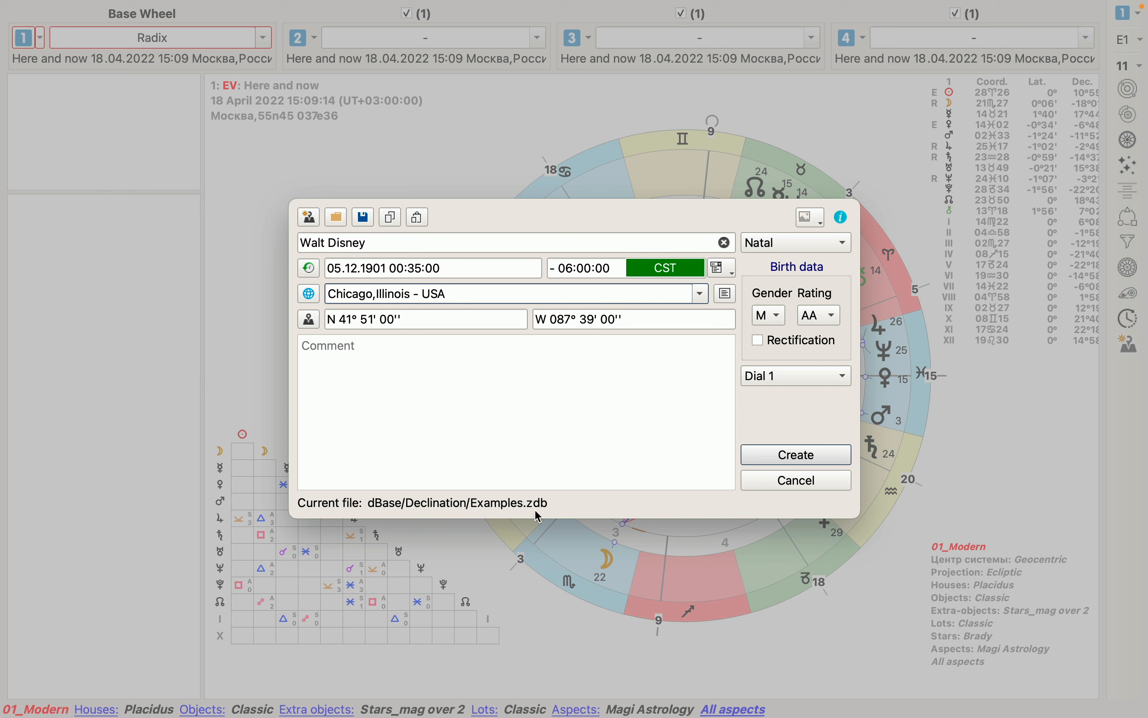
- Save the event to the current Declination/Examples.zdb file and create its chart
{"action": "left_click", "coordinate": [366, 220]}
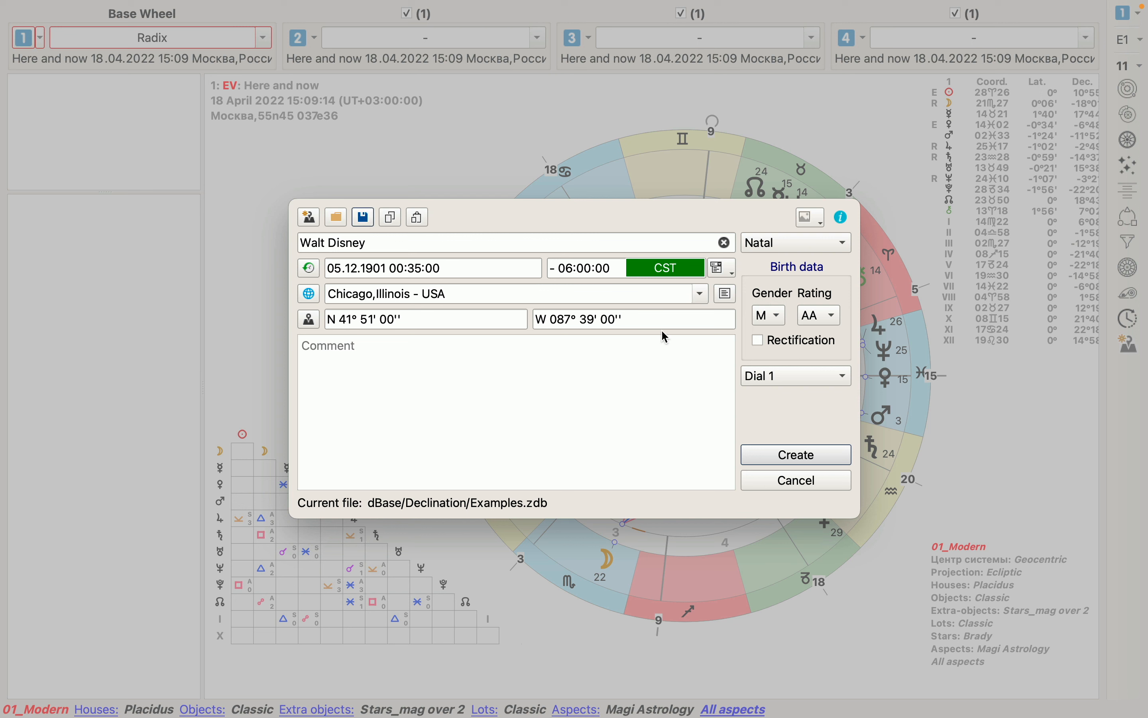
{"action": "left_click", "coordinate": [828, 457]}
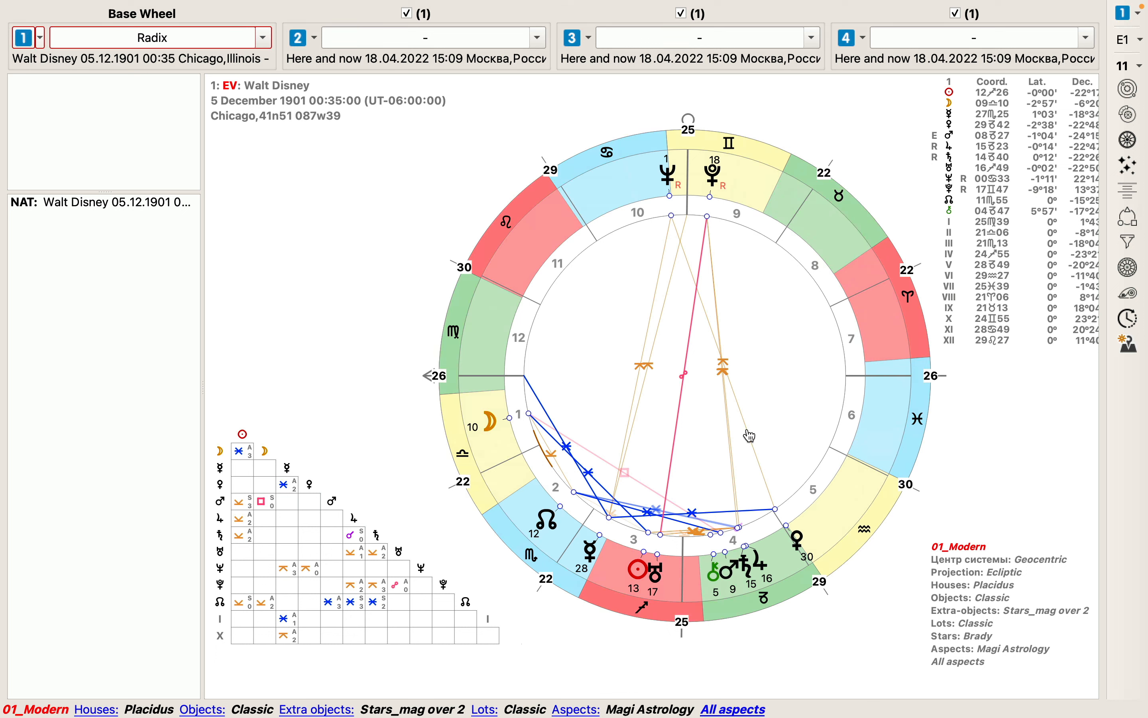
{"action": "mouse_move", "coordinate": [751, 436]}
{"action": "mouse_move", "coordinate": [491, 430]}
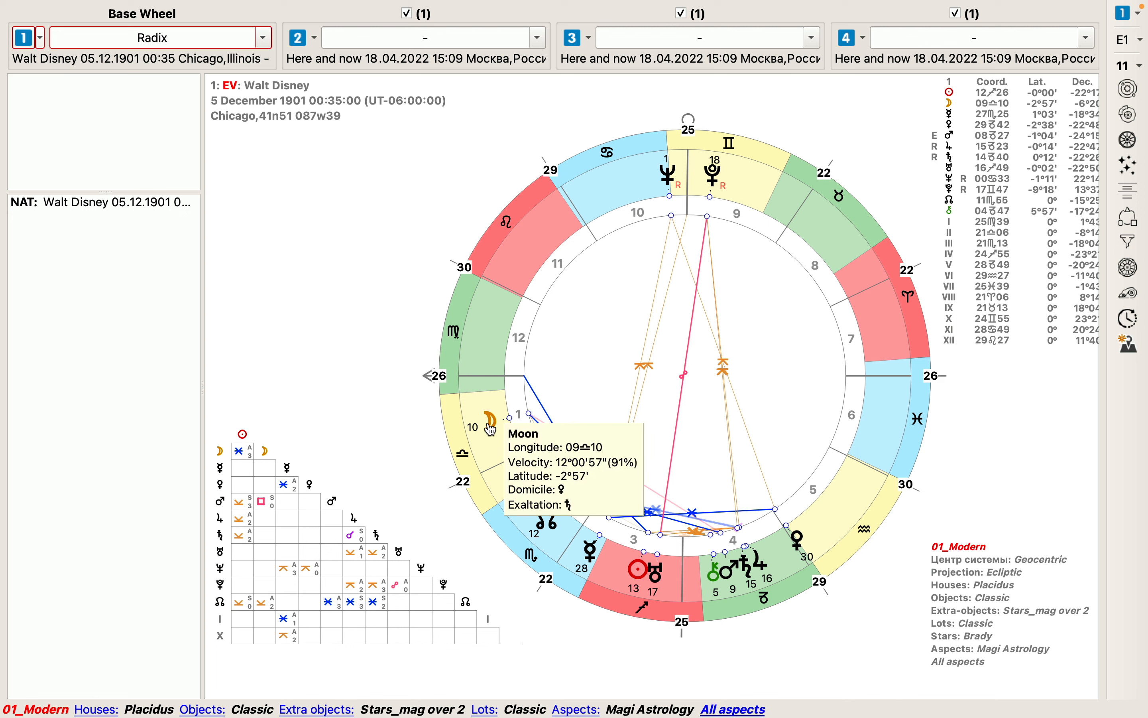
{"action": "mouse_move", "coordinate": [550, 523]}
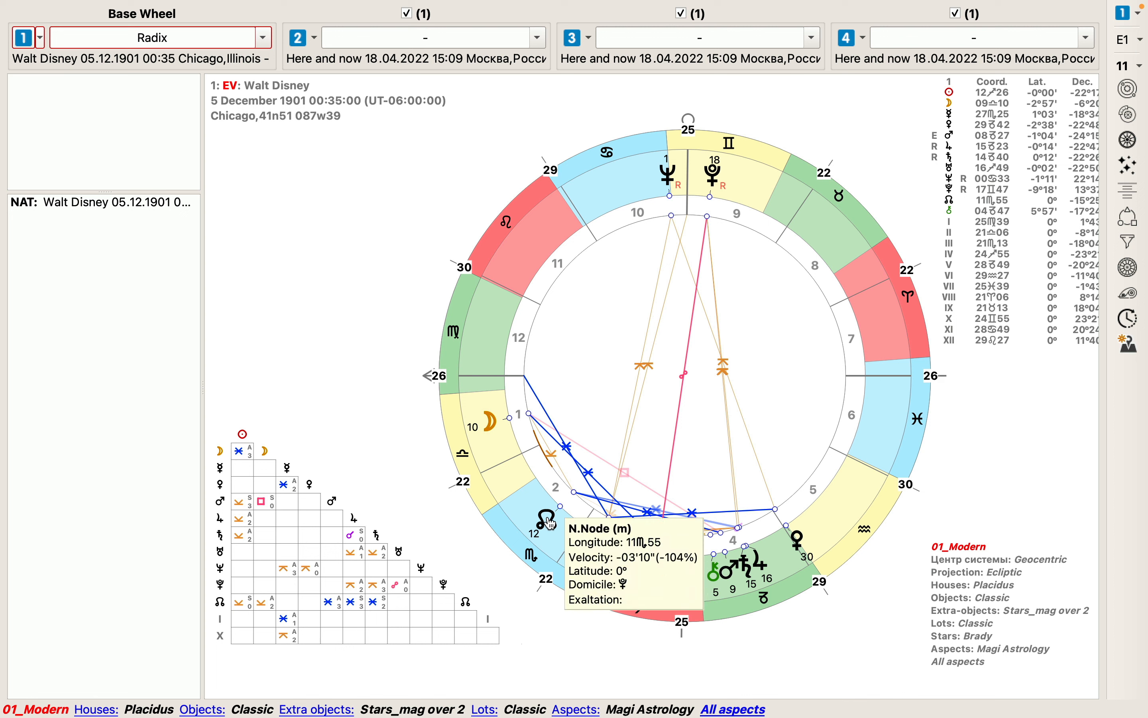
{"action": "mouse_move", "coordinate": [643, 576]}
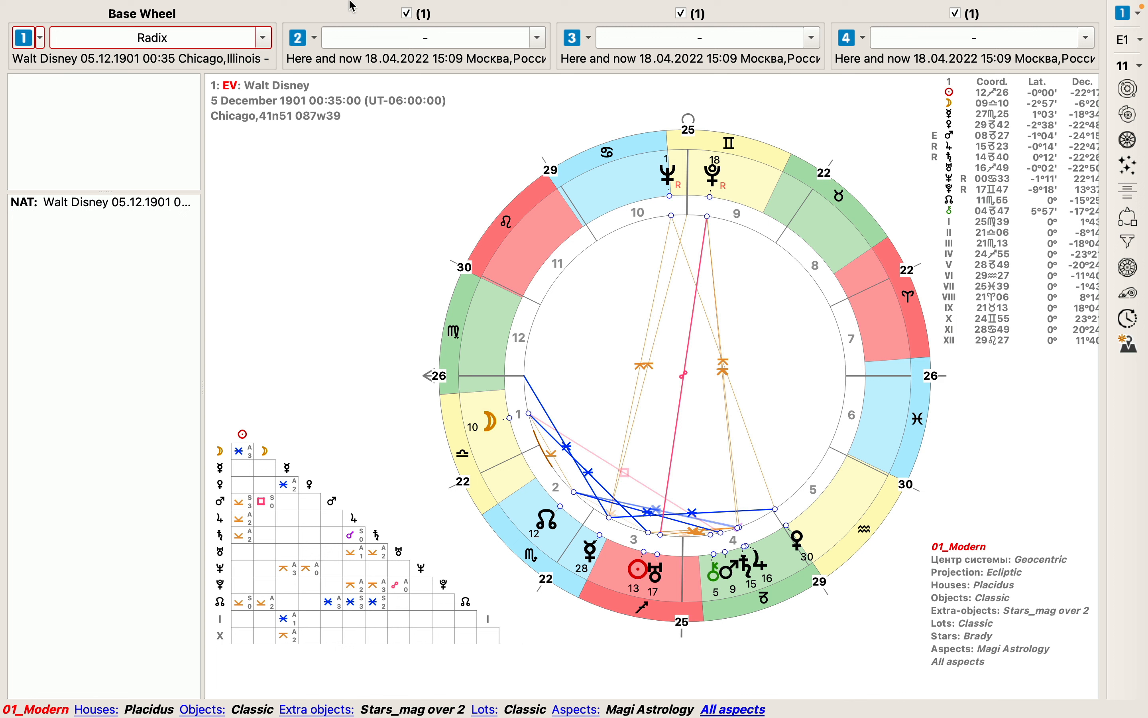
- Turn on declination parallels, Parallels (dec), in the main chart's element settings and apply the change
{"action": "mouse_move", "coordinate": [378, 4]}
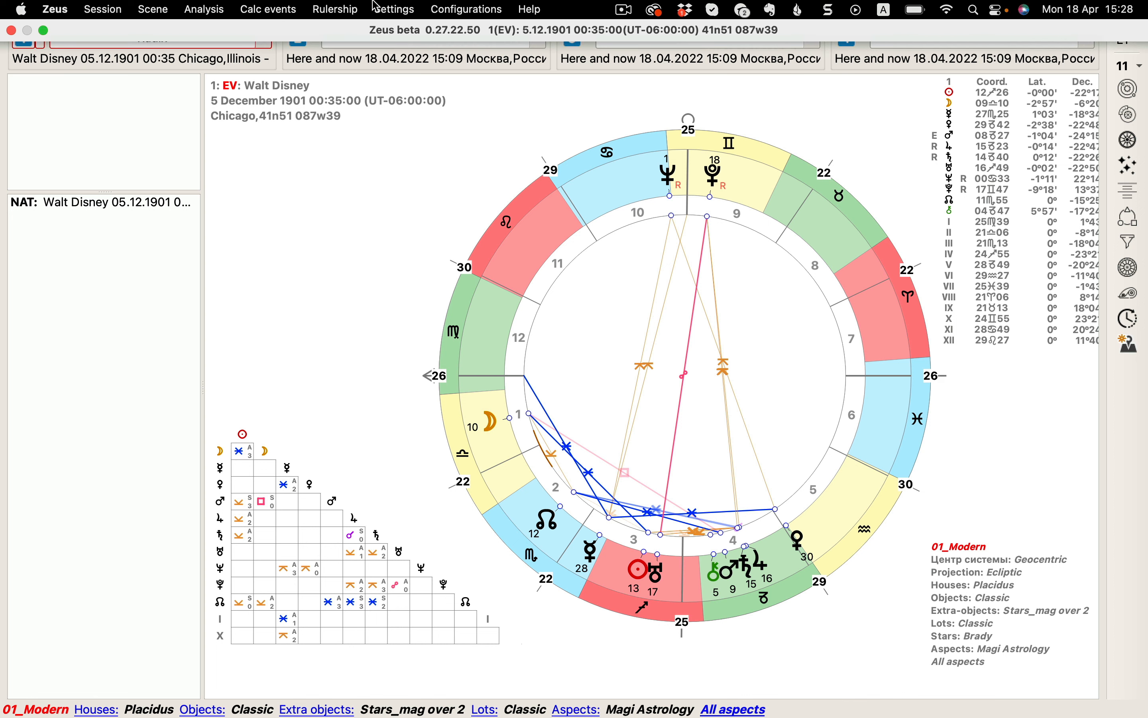
{"action": "left_click", "coordinate": [388, 11]}
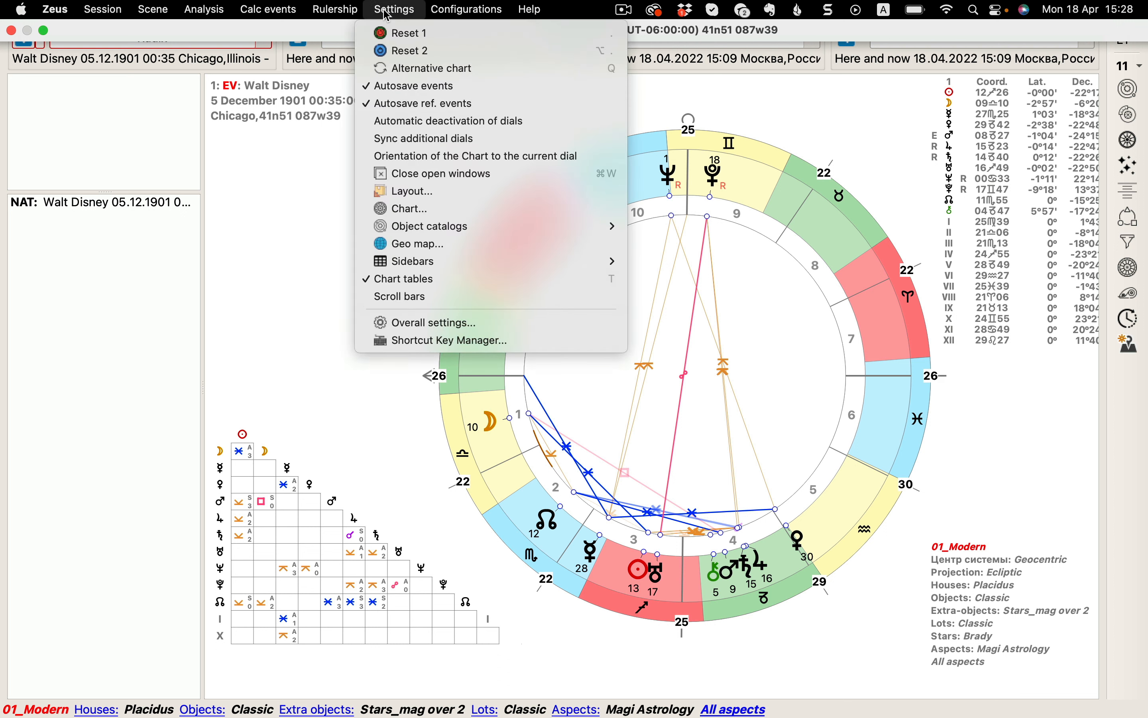
{"action": "left_click", "coordinate": [467, 216]}
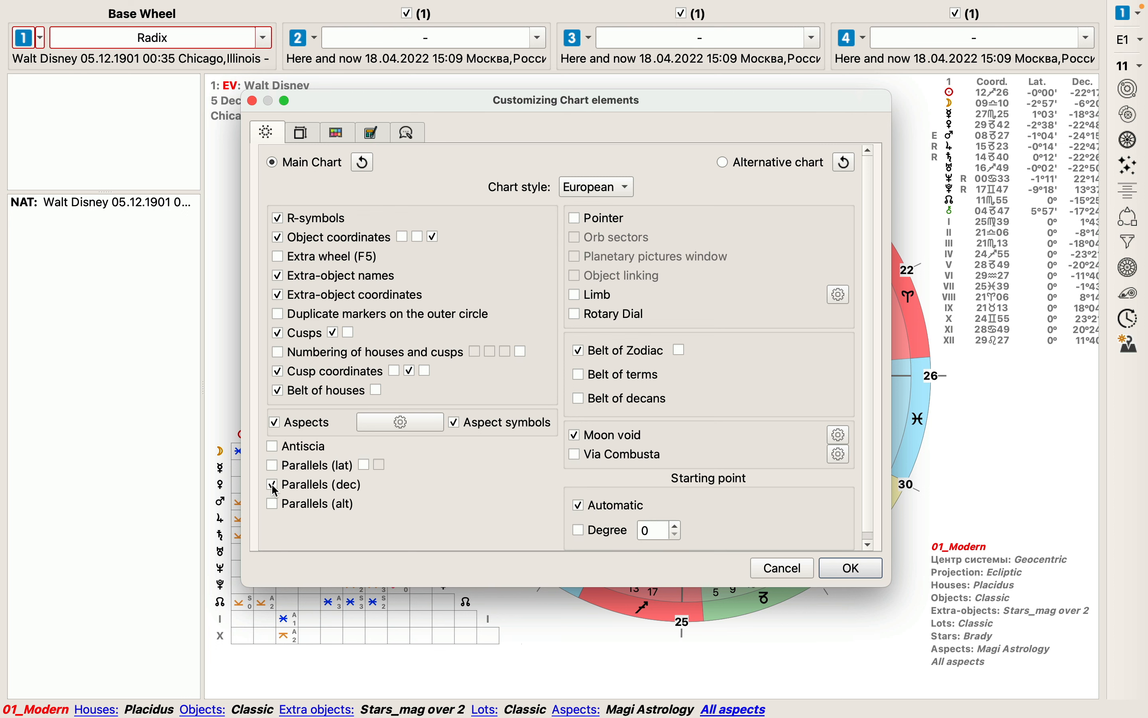
{"action": "left_click", "coordinate": [853, 570]}
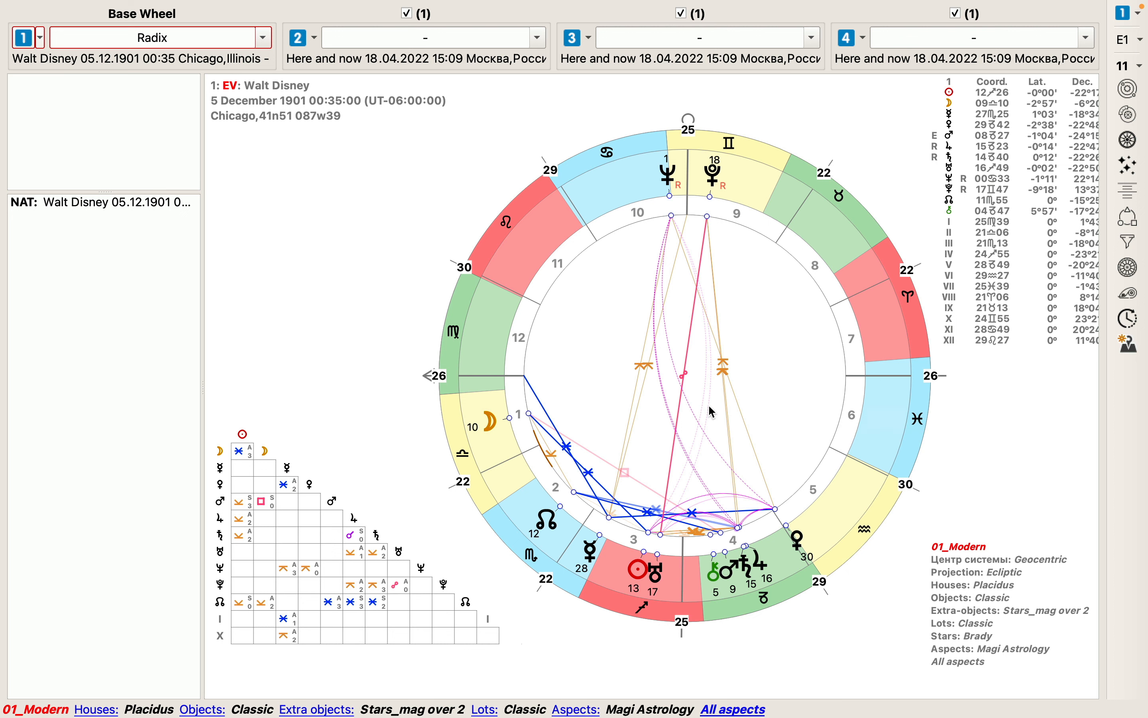
- Set the natal chart's aspects grid to display aspect symbols only and include parallels of declination
{"action": "mouse_move", "coordinate": [707, 410]}
{"action": "mouse_move", "coordinate": [669, 344]}
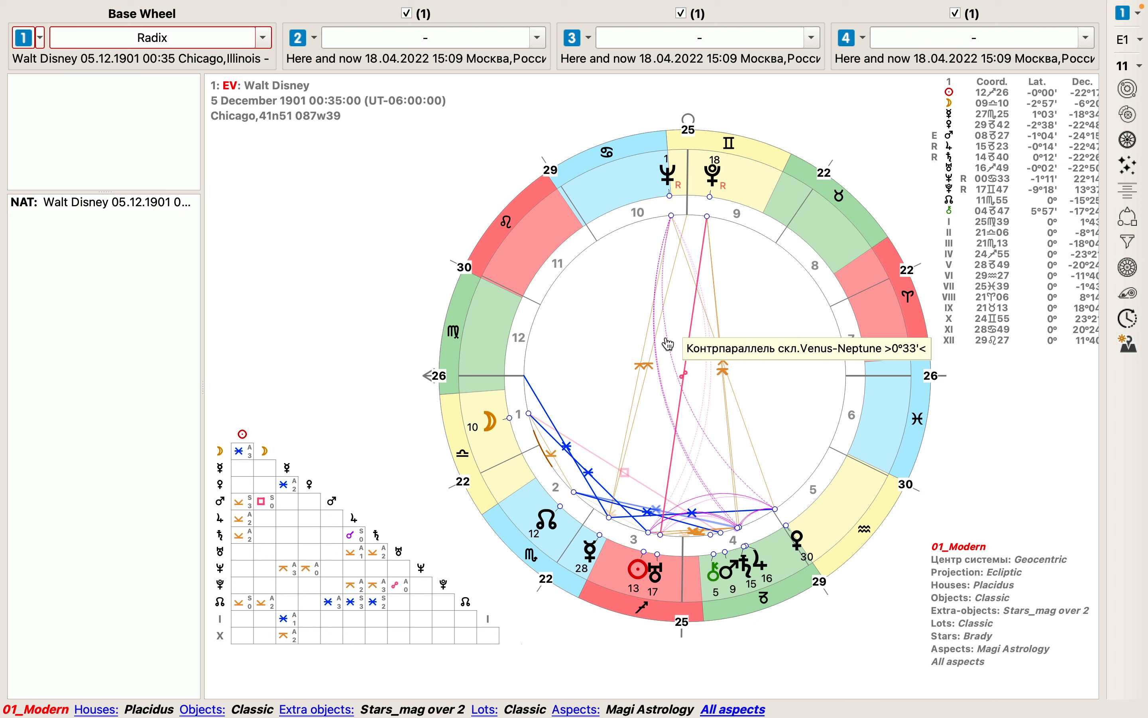
{"action": "mouse_move", "coordinate": [687, 455]}
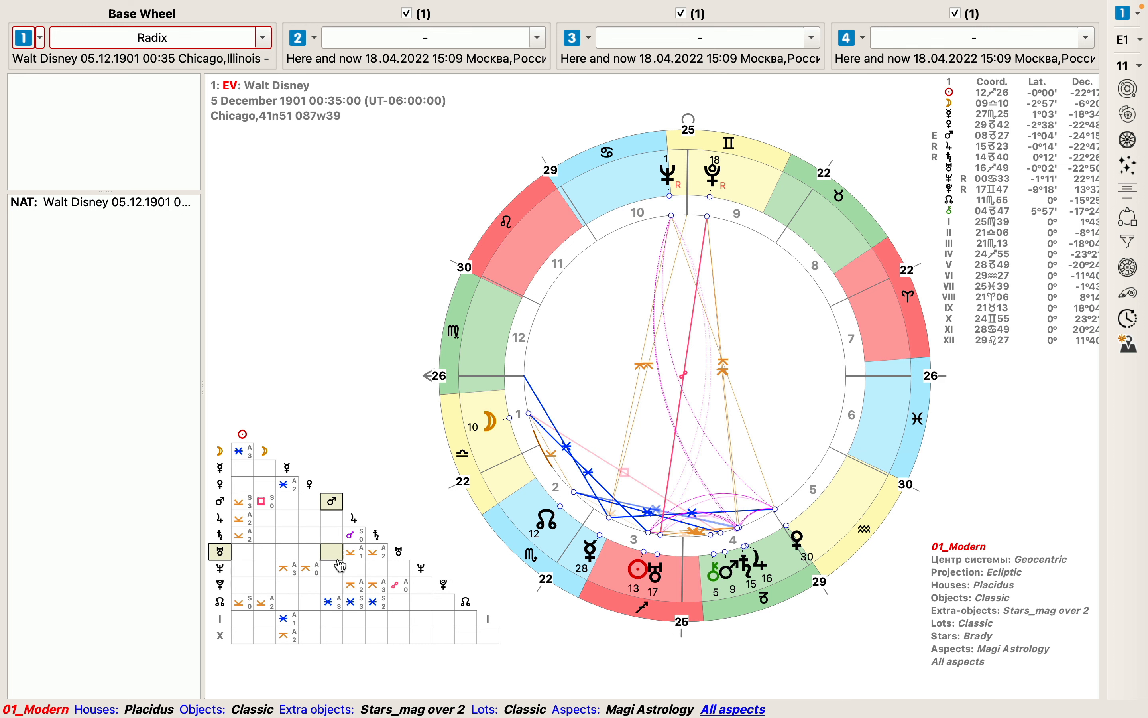
{"action": "right_click", "coordinate": [306, 535]}
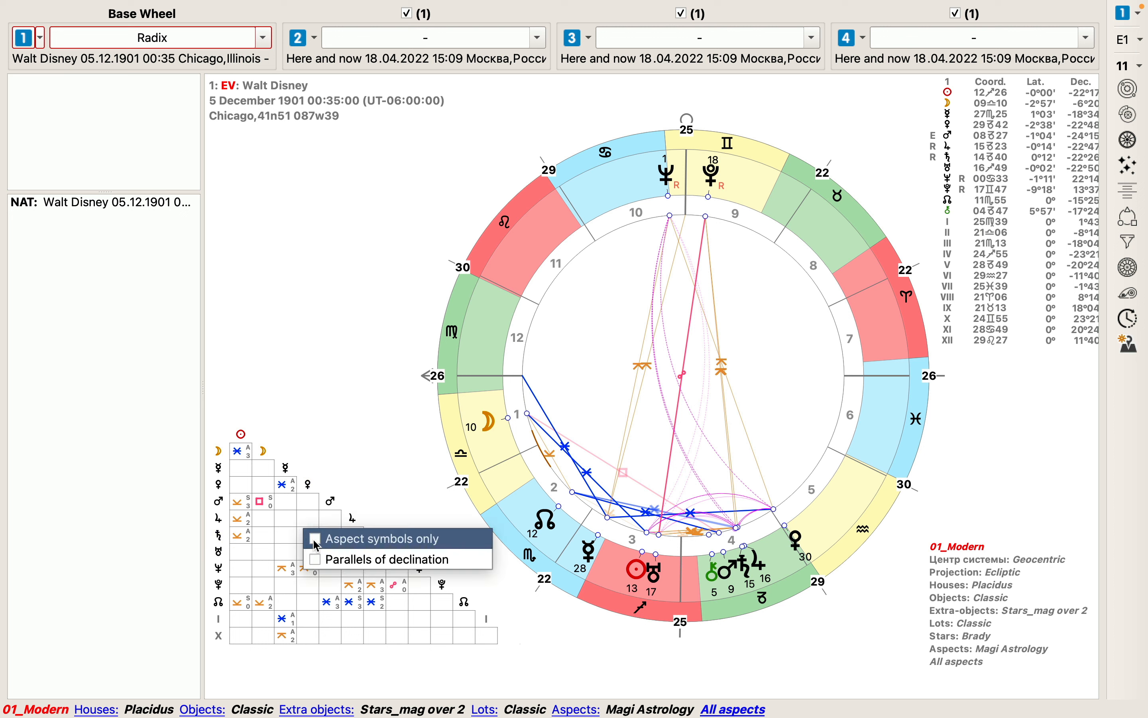
{"action": "left_click", "coordinate": [315, 540]}
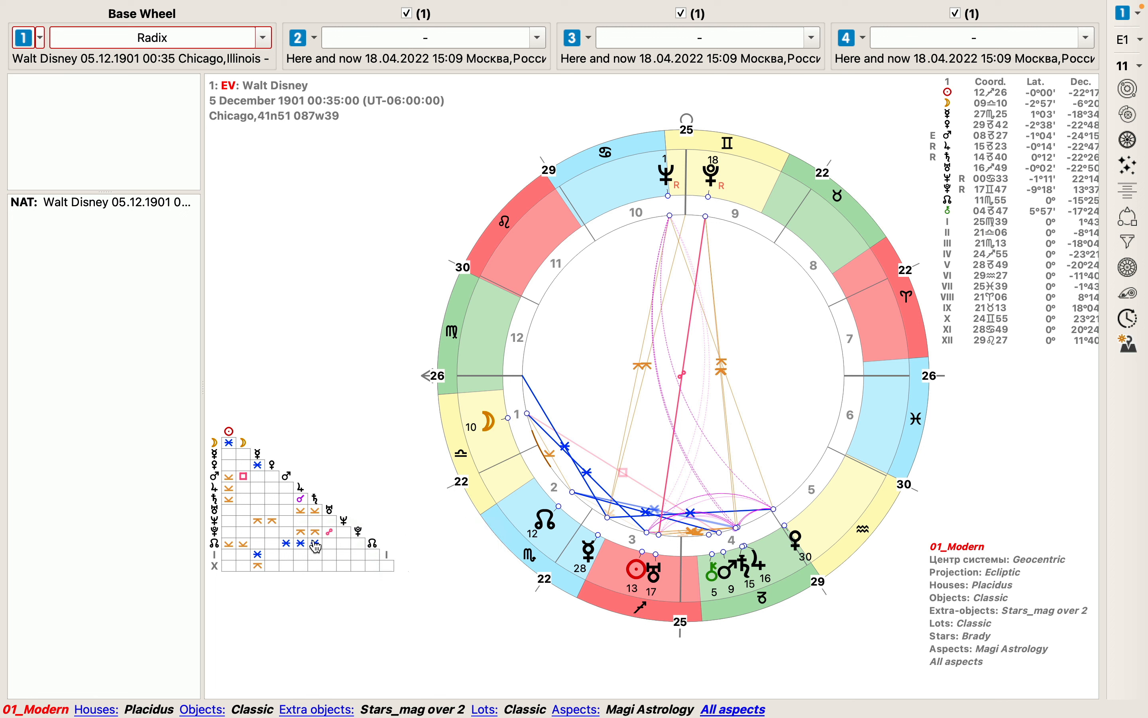
{"action": "right_click", "coordinate": [283, 515]}
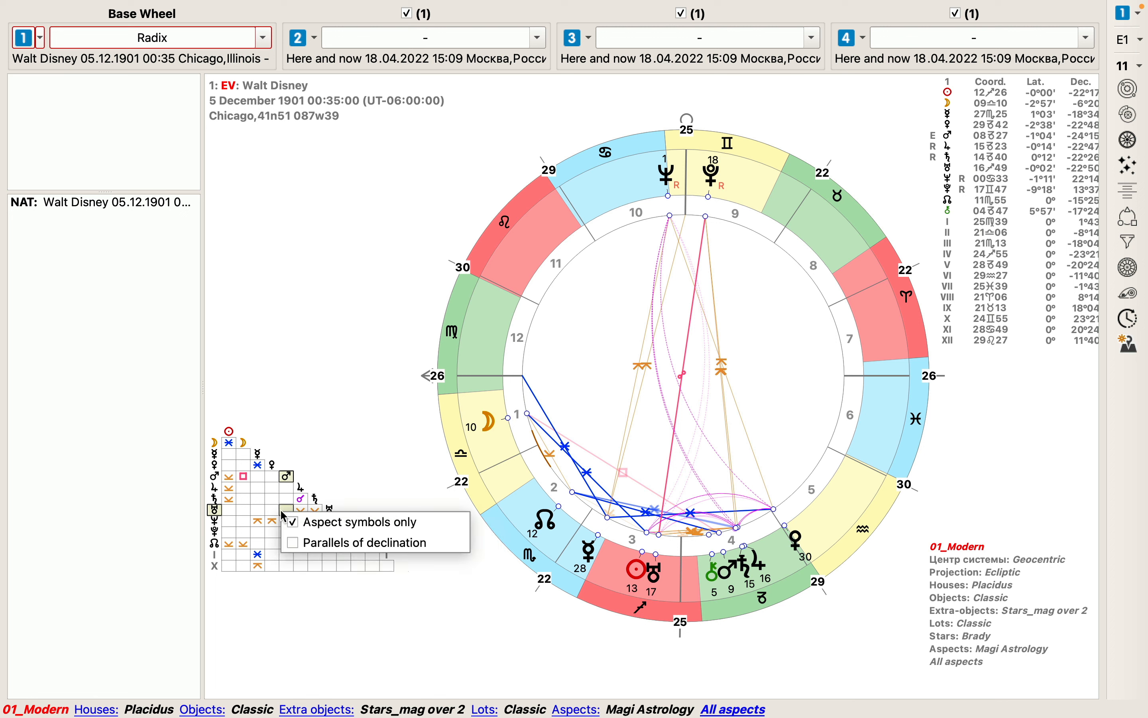
{"action": "left_click", "coordinate": [296, 549]}
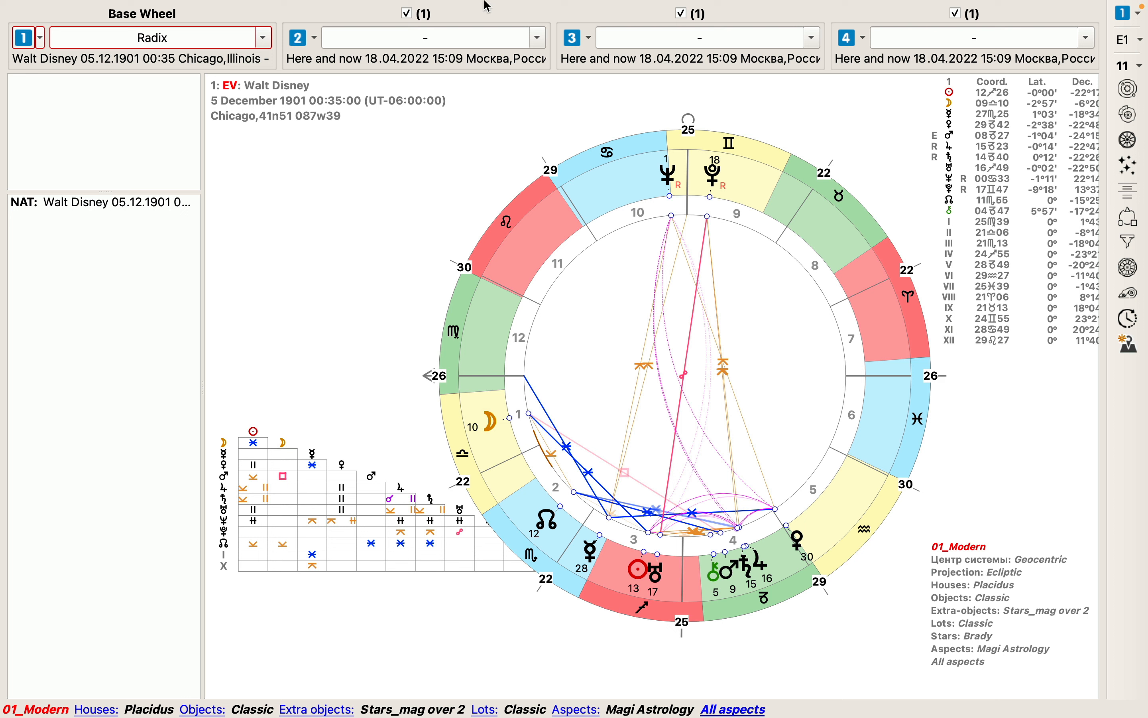
- In the chart layout customization, lower the aspects grid, shift the wheel up and left, and move the coordinates table slightly left
{"action": "mouse_move", "coordinate": [485, 0]}
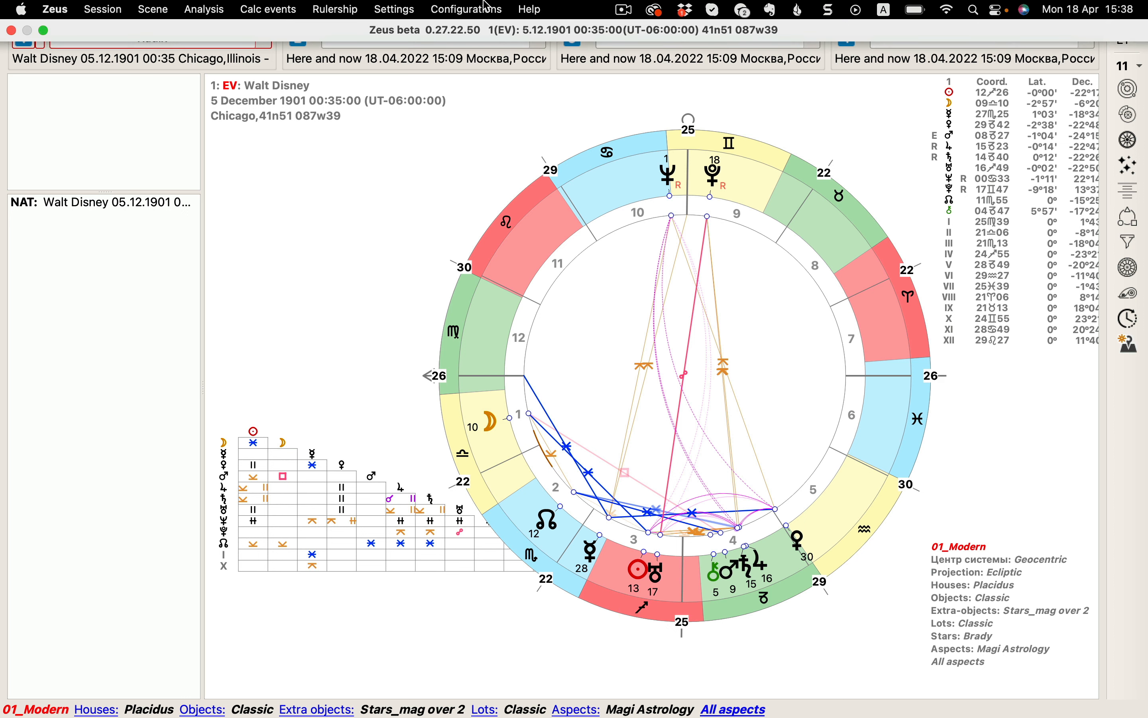
{"action": "left_click", "coordinate": [395, 10]}
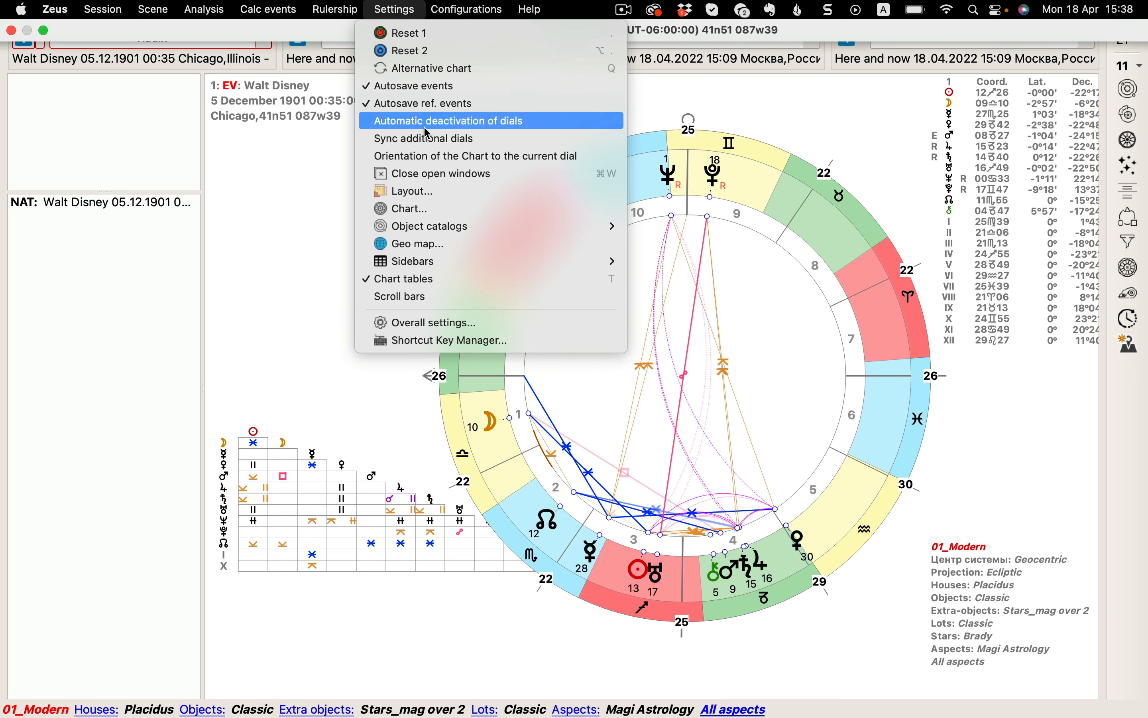
{"action": "left_click", "coordinate": [437, 192]}
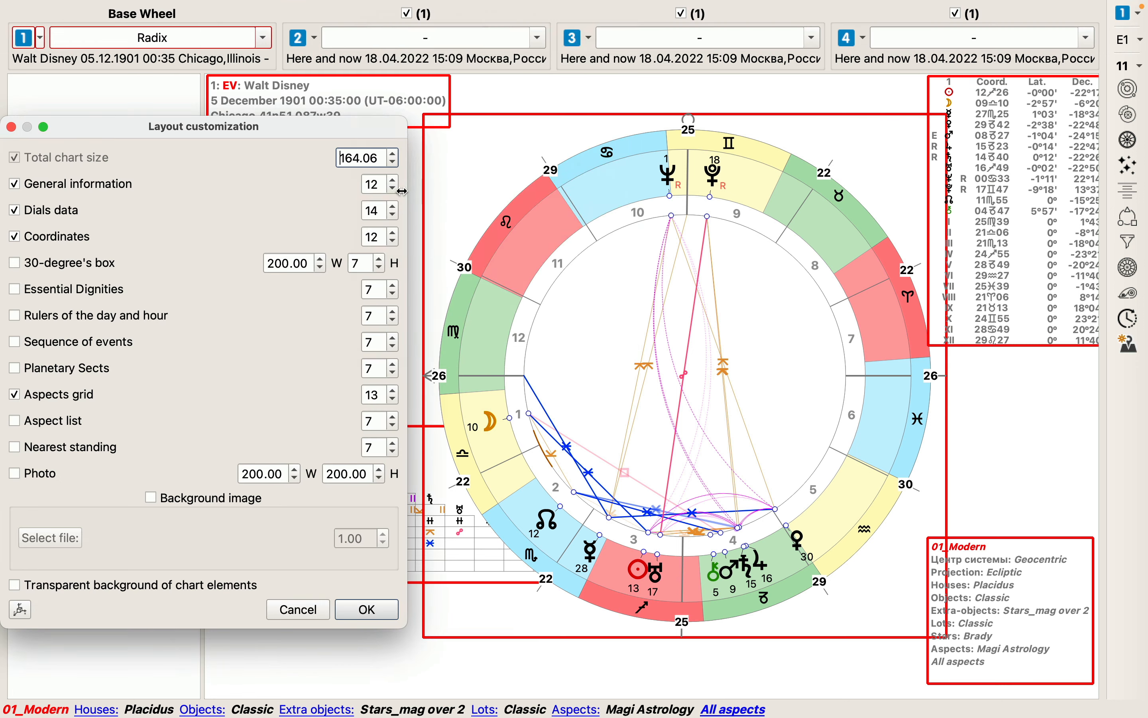
{"action": "left_click_drag", "start_coordinate": [292, 132], "coordinate": [264, 32]}
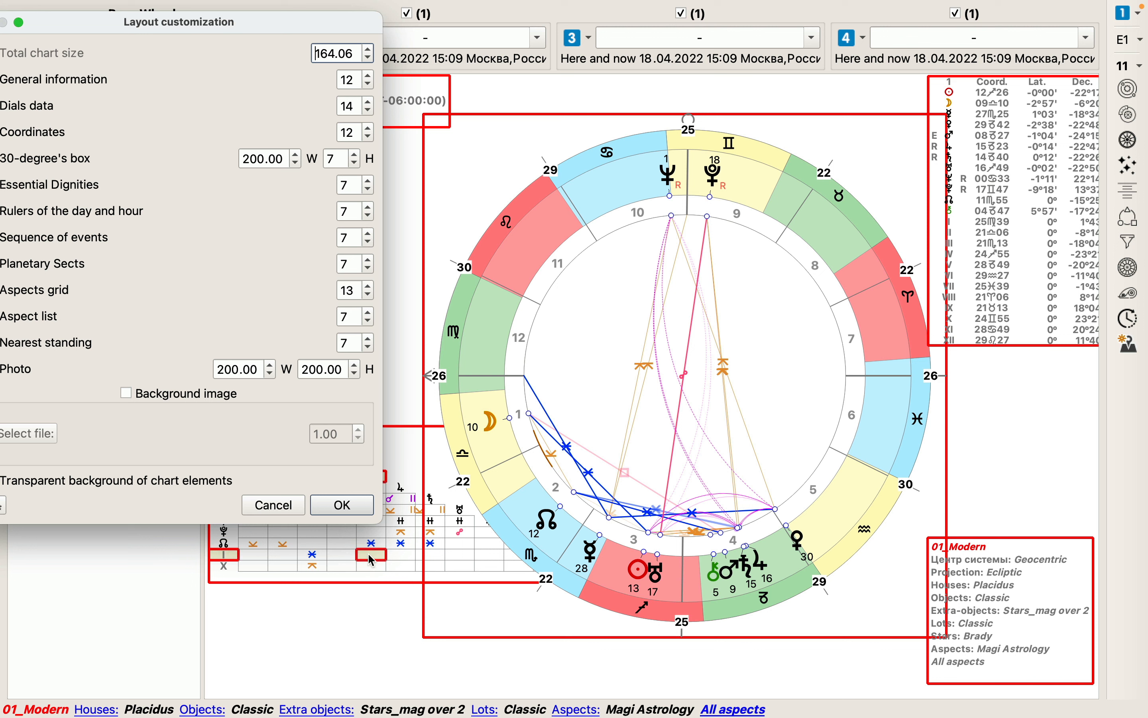
{"action": "left_click_drag", "start_coordinate": [368, 561], "coordinate": [369, 650]}
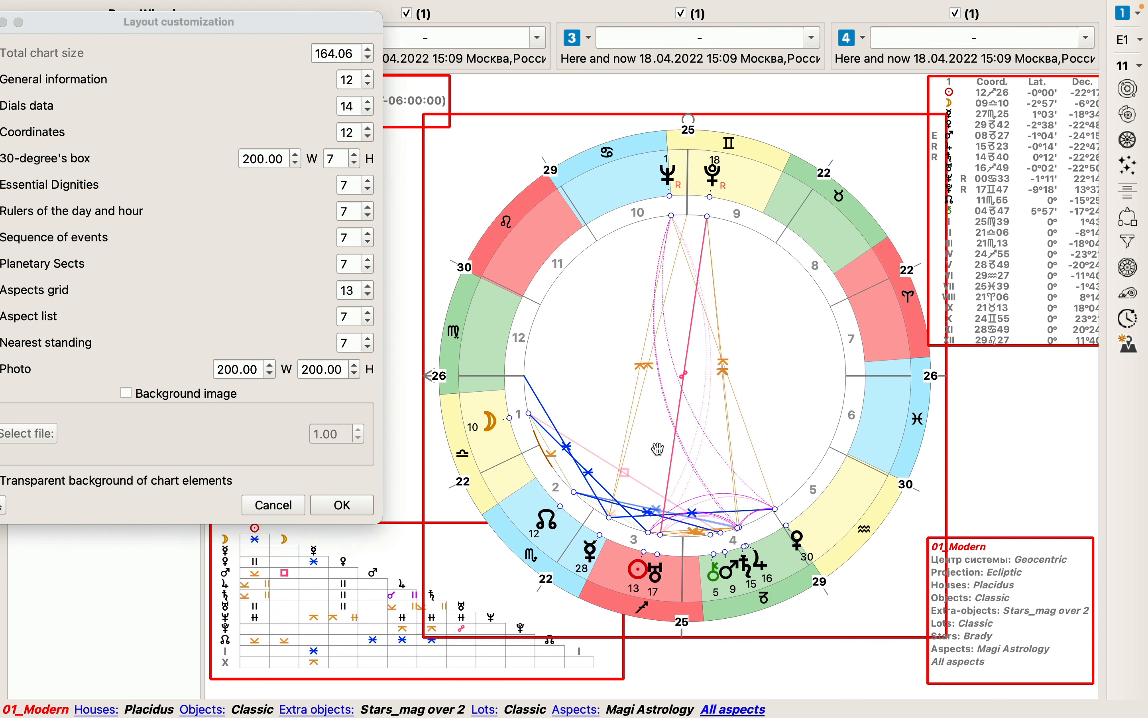
{"action": "left_click_drag", "start_coordinate": [692, 415], "coordinate": [631, 398]}
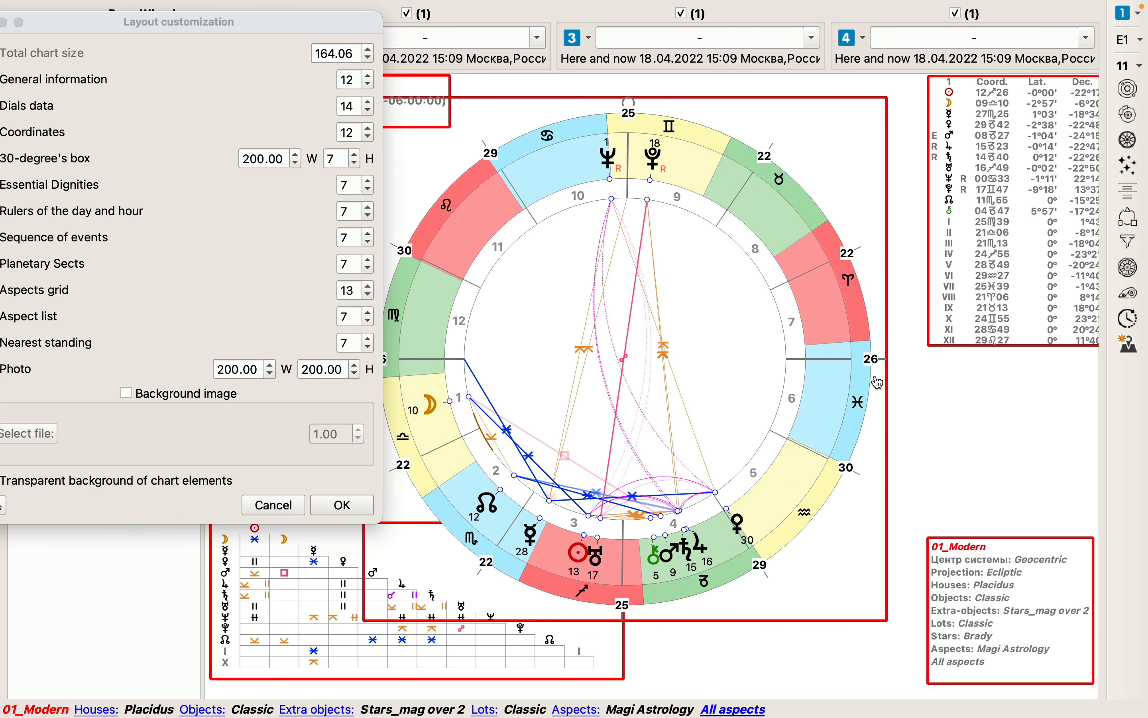
{"action": "left_click_drag", "start_coordinate": [1039, 287], "coordinate": [1014, 288]}
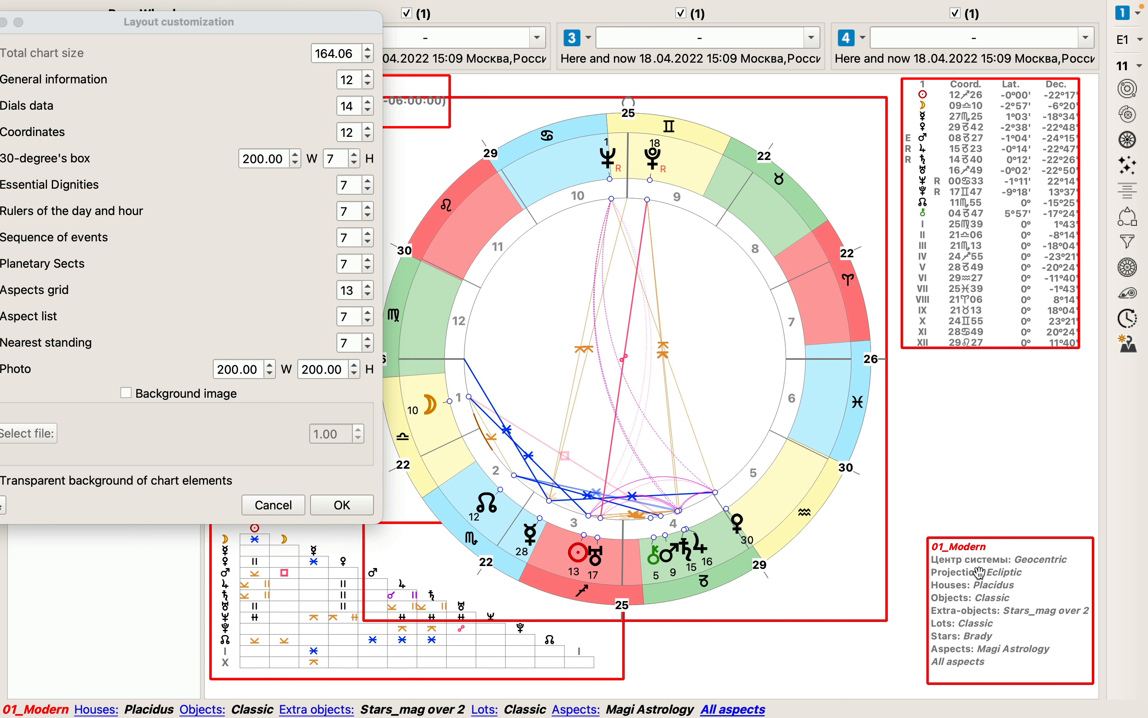
- Hide the General information block in the layout and briefly toggle the Essential Dignities block on and off
{"action": "left_click_drag", "start_coordinate": [219, 26], "coordinate": [319, 37]}
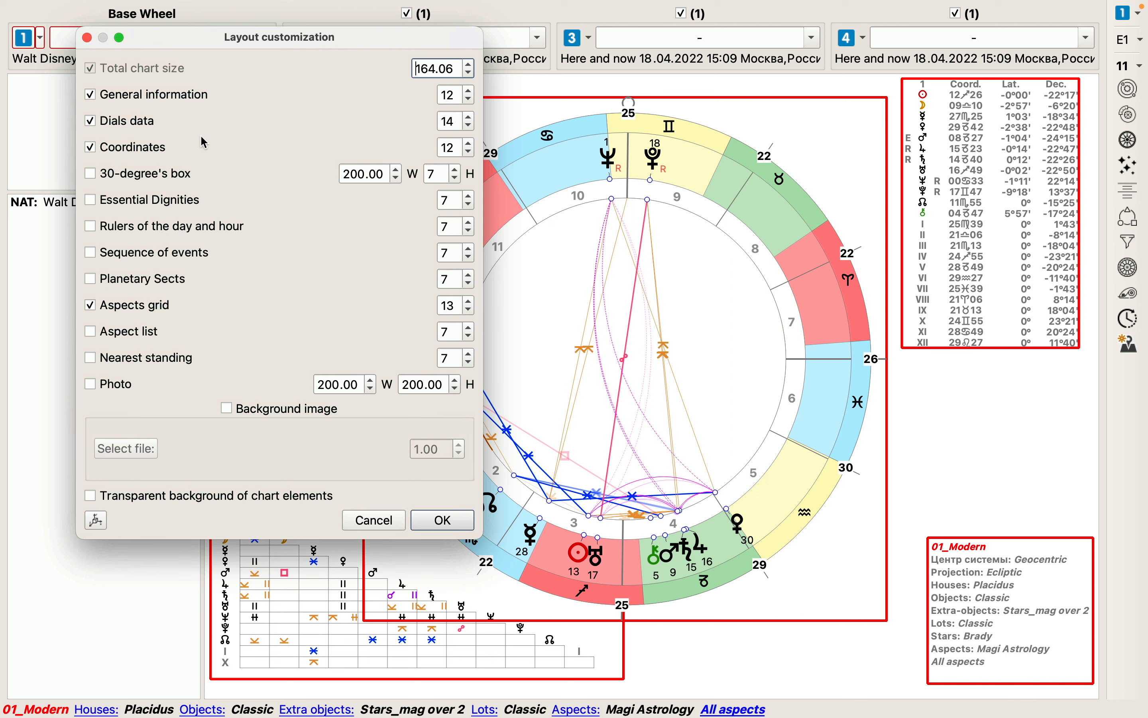
{"action": "left_click", "coordinate": [91, 95]}
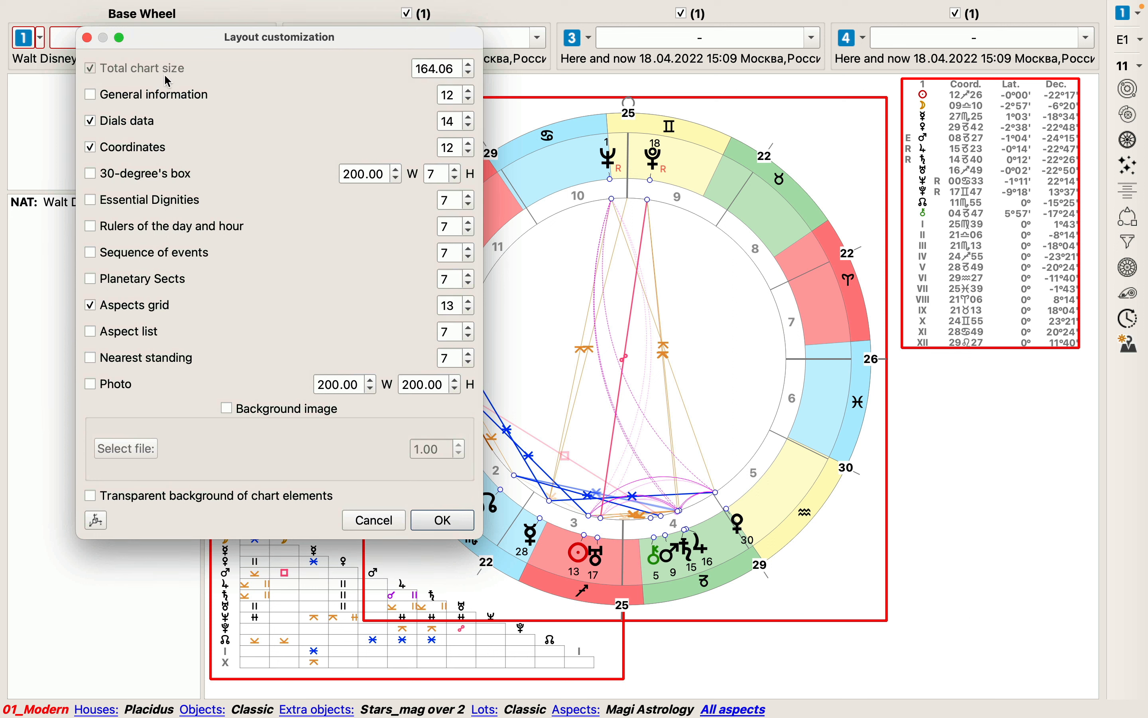
{"action": "left_click_drag", "start_coordinate": [187, 43], "coordinate": [528, 137]}
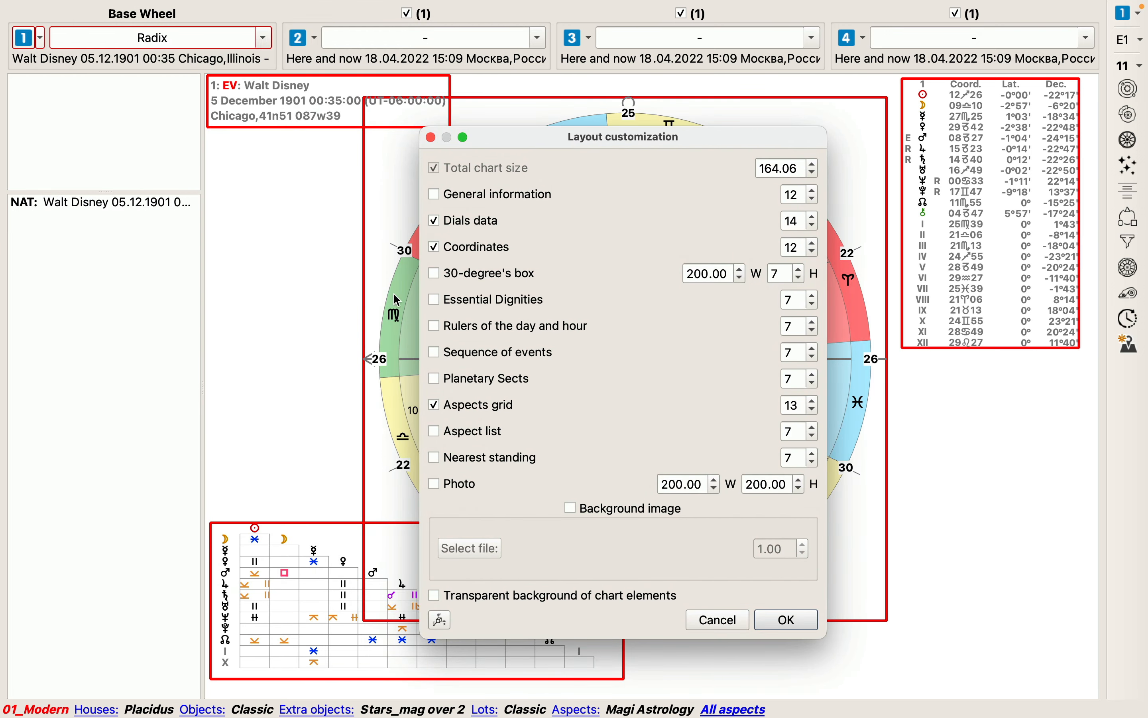
{"action": "left_click", "coordinate": [436, 304]}
{"action": "left_click", "coordinate": [436, 305]}
- Increase the total chart size to 167.06 and apply the customized layout
{"action": "left_click_drag", "start_coordinate": [518, 143], "coordinate": [175, 154]}
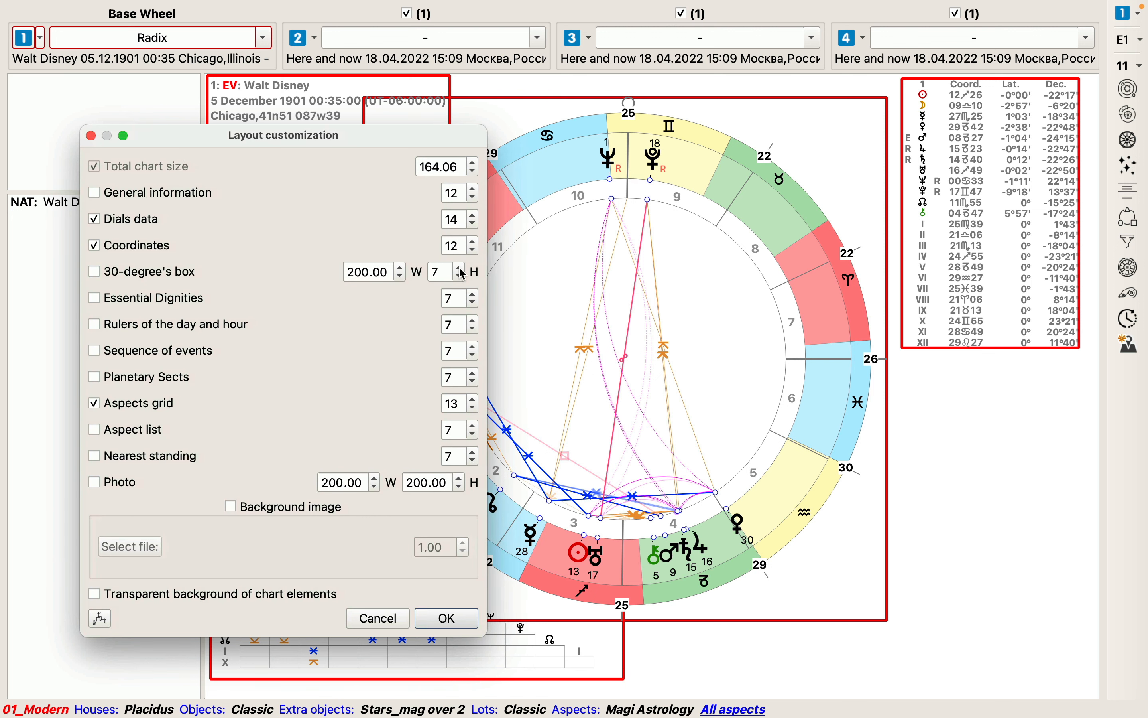
{"action": "left_click", "coordinate": [474, 162]}
{"action": "left_click", "coordinate": [473, 162]}
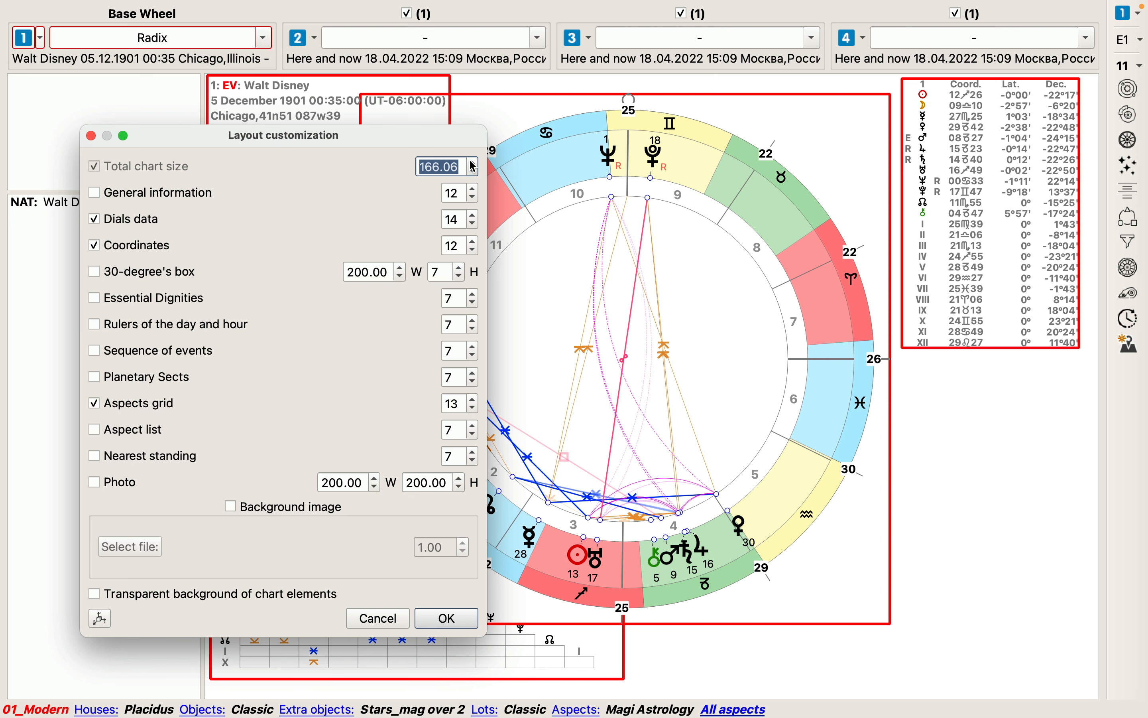
{"action": "left_click", "coordinate": [474, 164]}
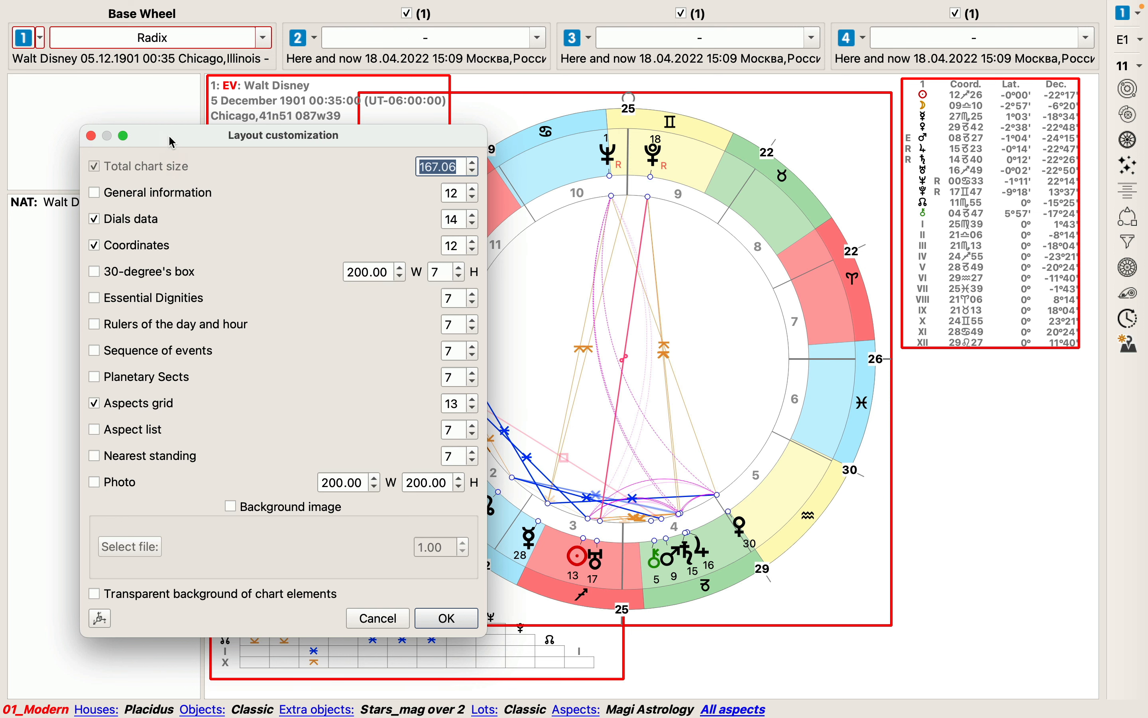
{"action": "left_click_drag", "start_coordinate": [171, 139], "coordinate": [161, 114]}
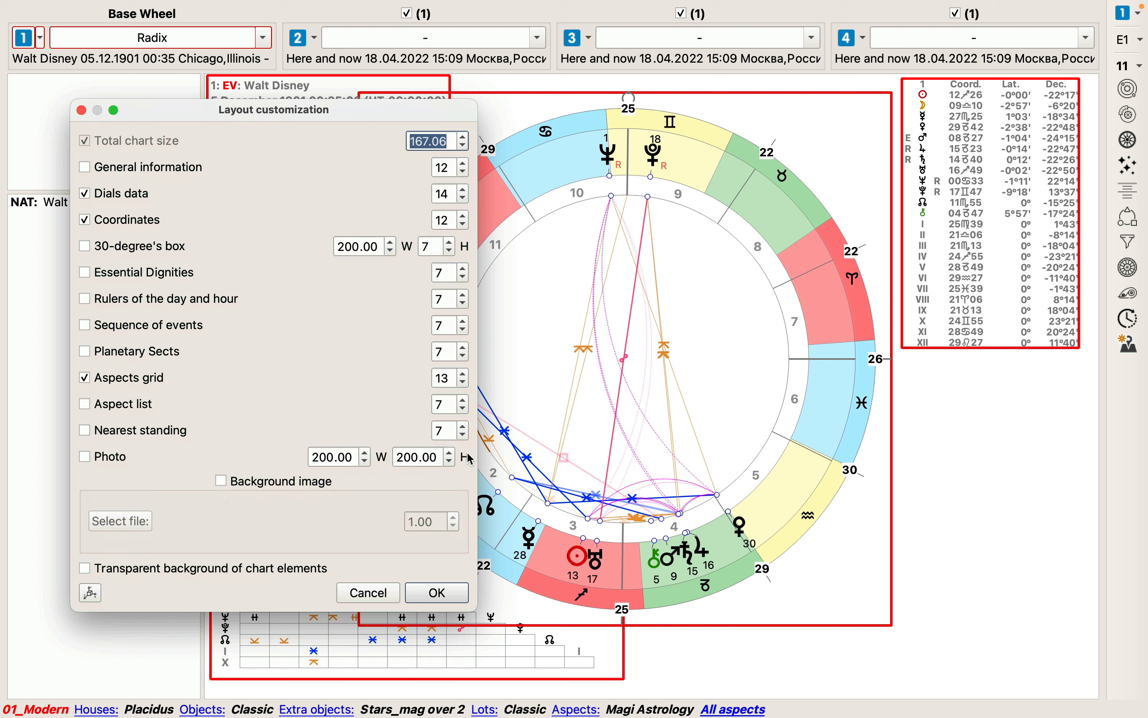
{"action": "left_click", "coordinate": [445, 594]}
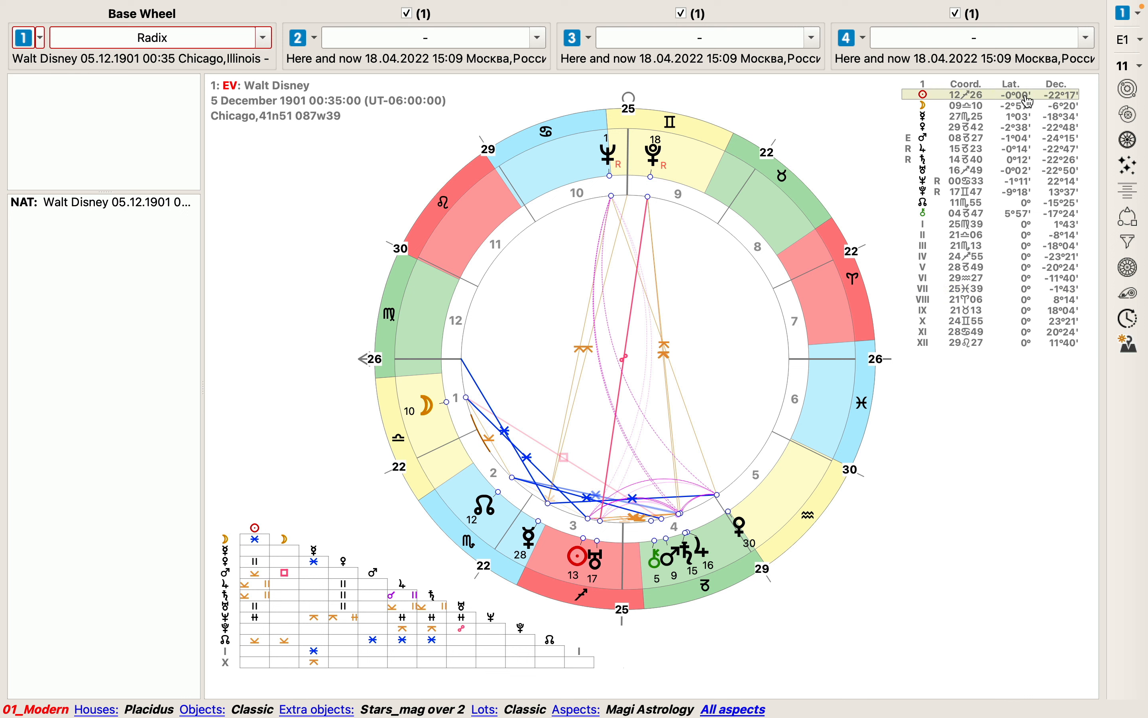
- Remove the Latitude column and the Houses rows from the coordinates table
{"action": "right_click", "coordinate": [1011, 118]}
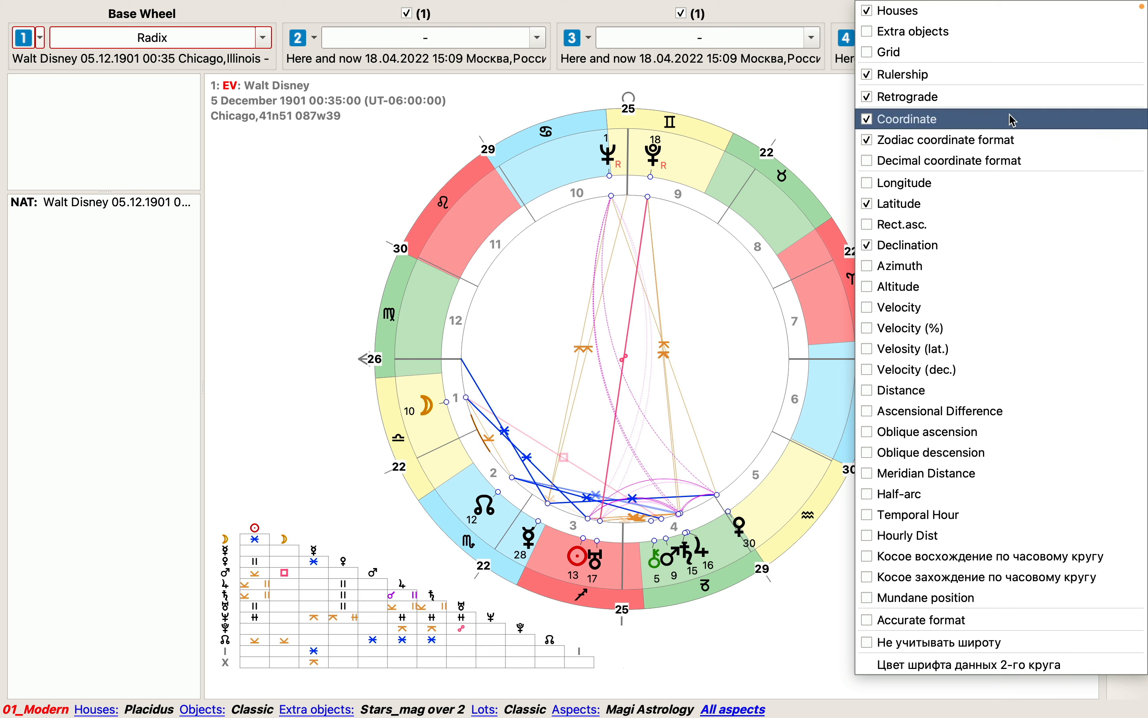
{"action": "left_click", "coordinate": [873, 207]}
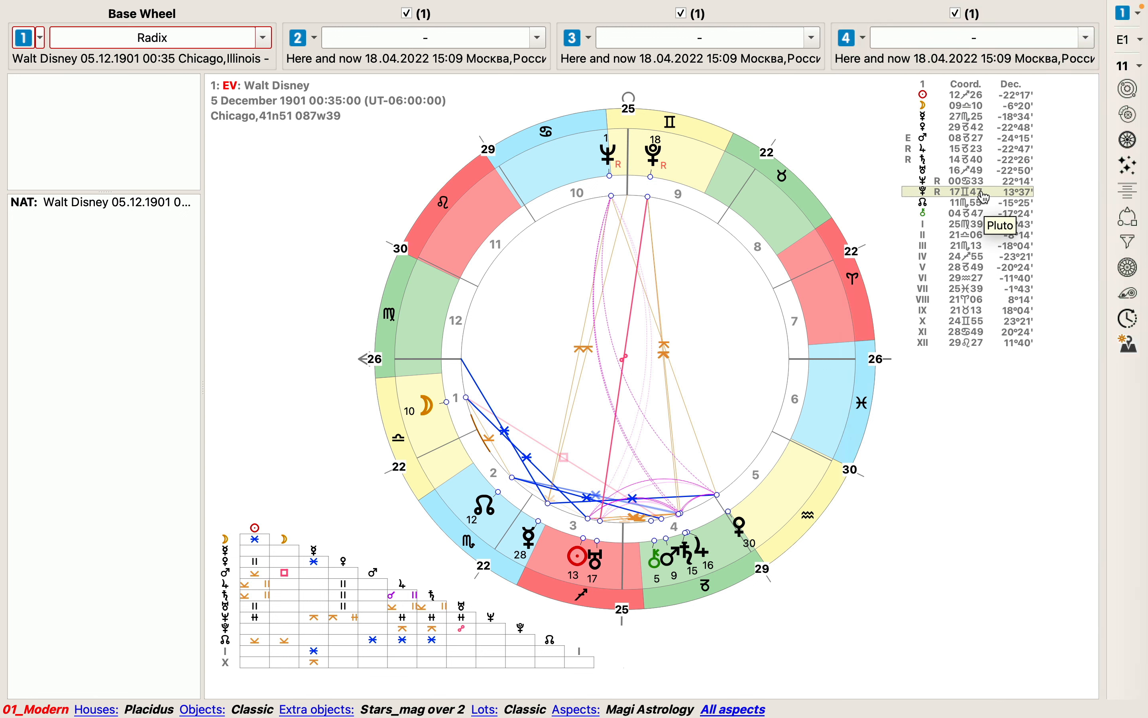
{"action": "right_click", "coordinate": [975, 174]}
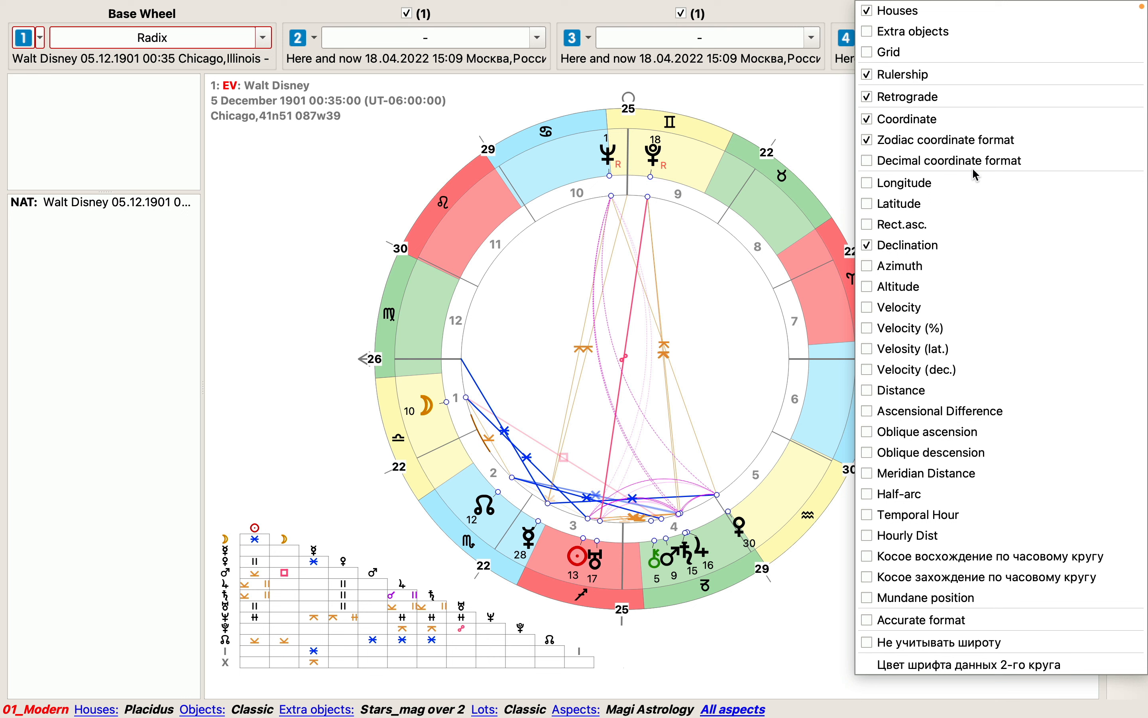
{"action": "left_click", "coordinate": [871, 19]}
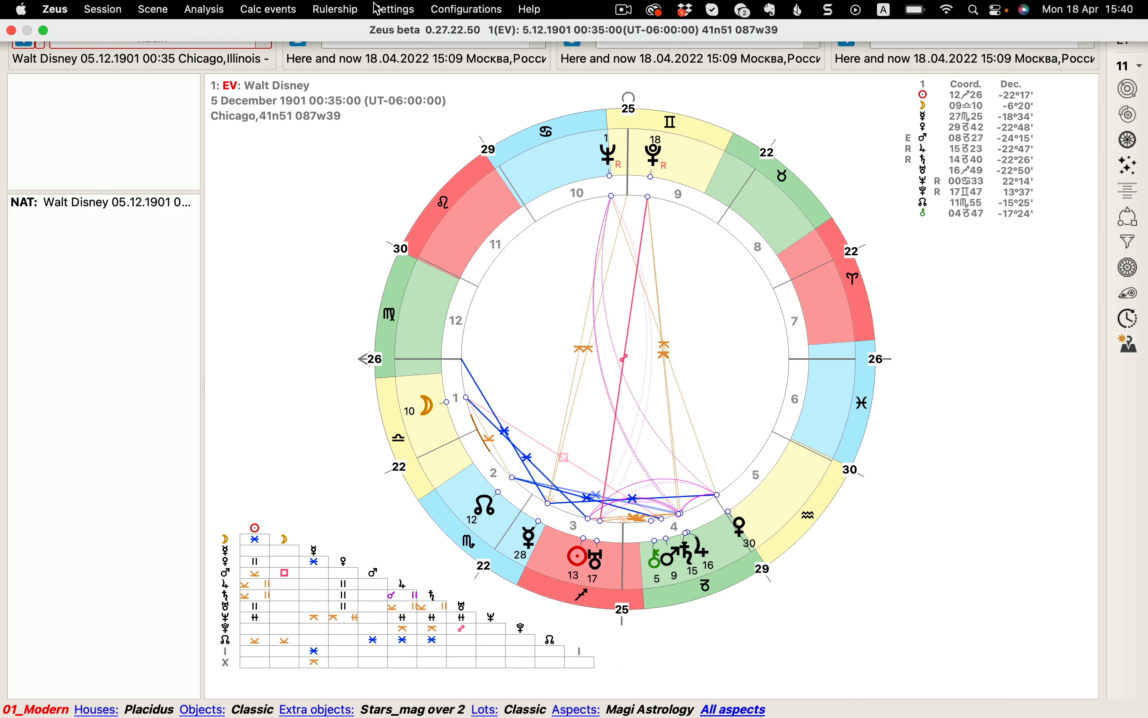
- Reopen the layout customization, shift the coordinates table and the chart wheel further right, and apply the layout
{"action": "mouse_move", "coordinate": [361, 12]}
{"action": "left_click", "coordinate": [404, 11]}
{"action": "left_click", "coordinate": [488, 193]}
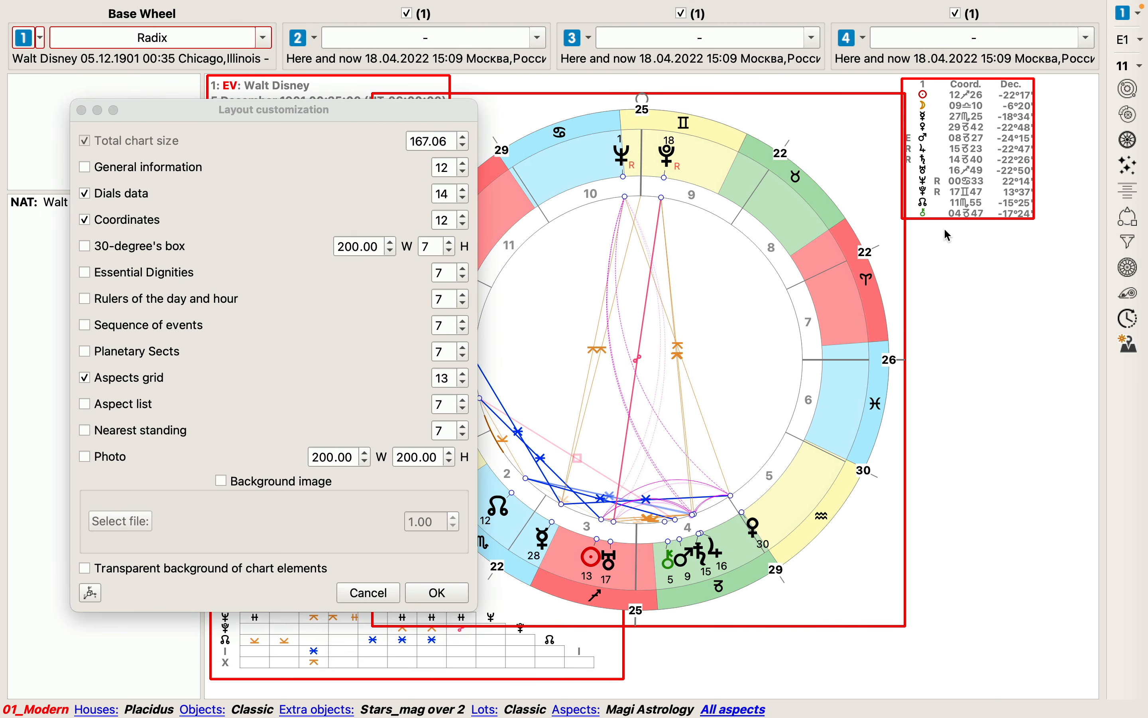
{"action": "left_click_drag", "start_coordinate": [965, 164], "coordinate": [1001, 169]}
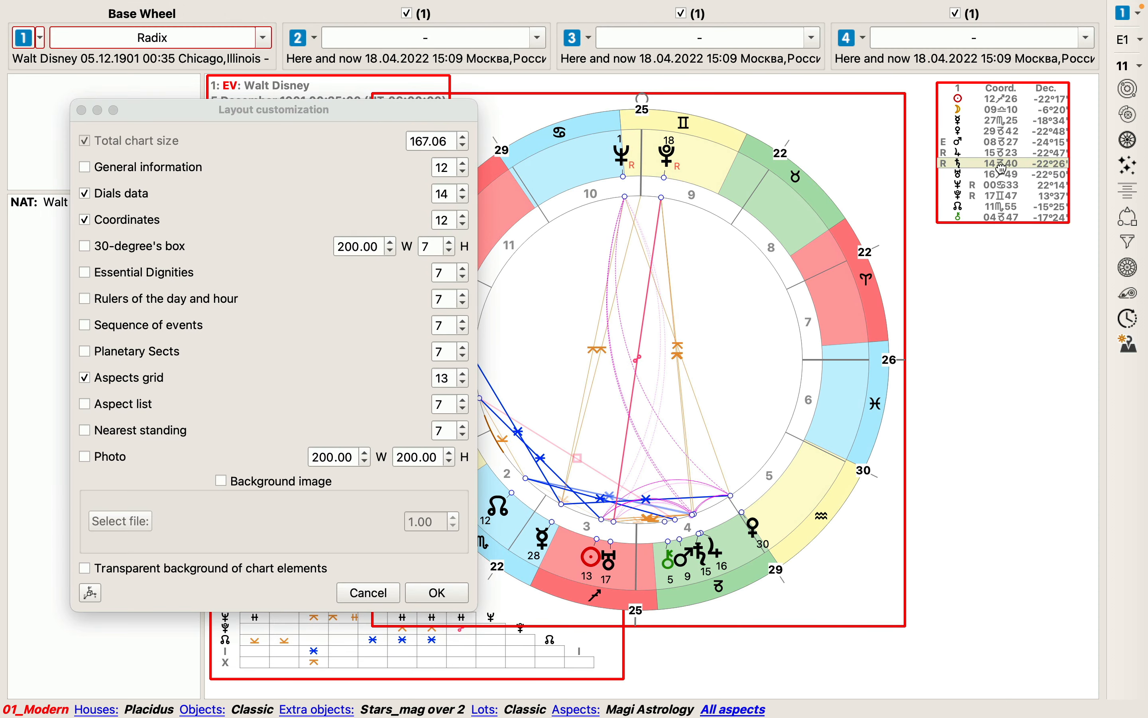
{"action": "left_click_drag", "start_coordinate": [822, 190], "coordinate": [842, 185]}
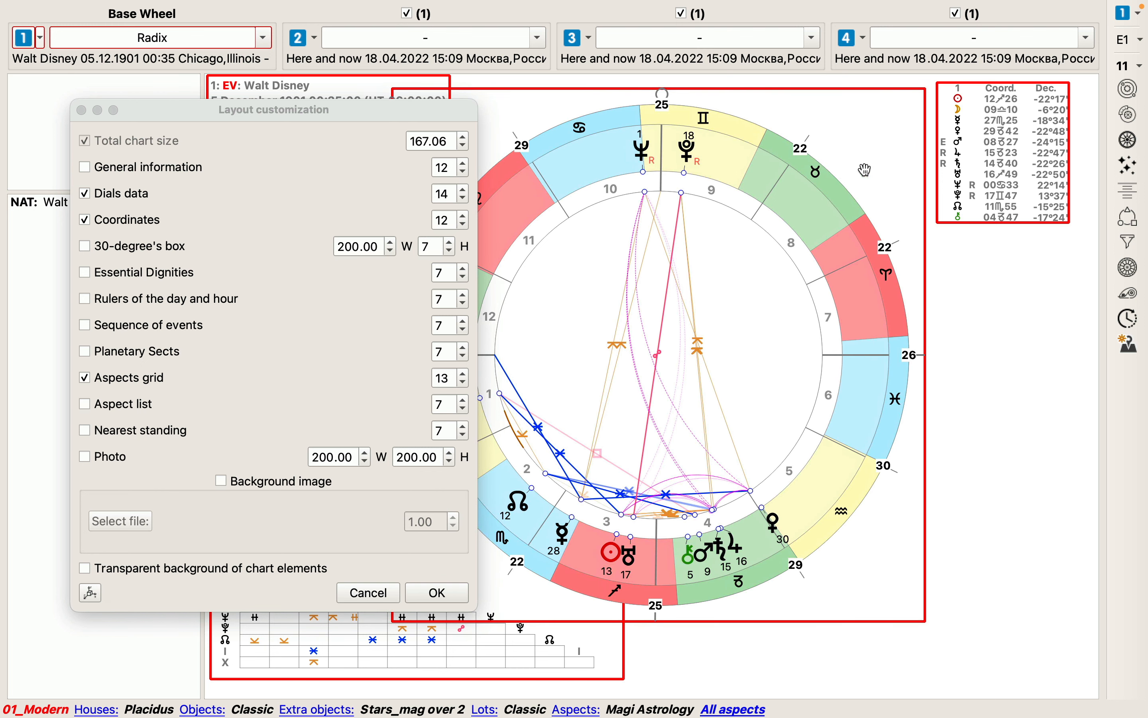
{"action": "right_click", "coordinate": [1033, 140]}
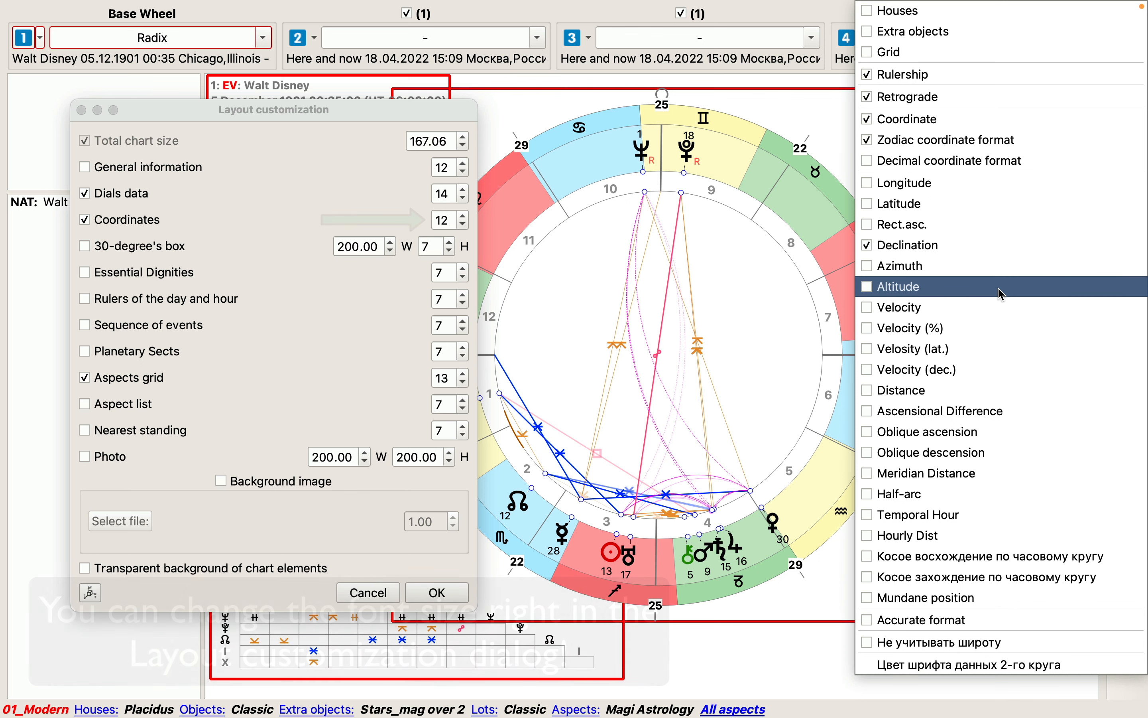
{"action": "left_click", "coordinate": [798, 127]}
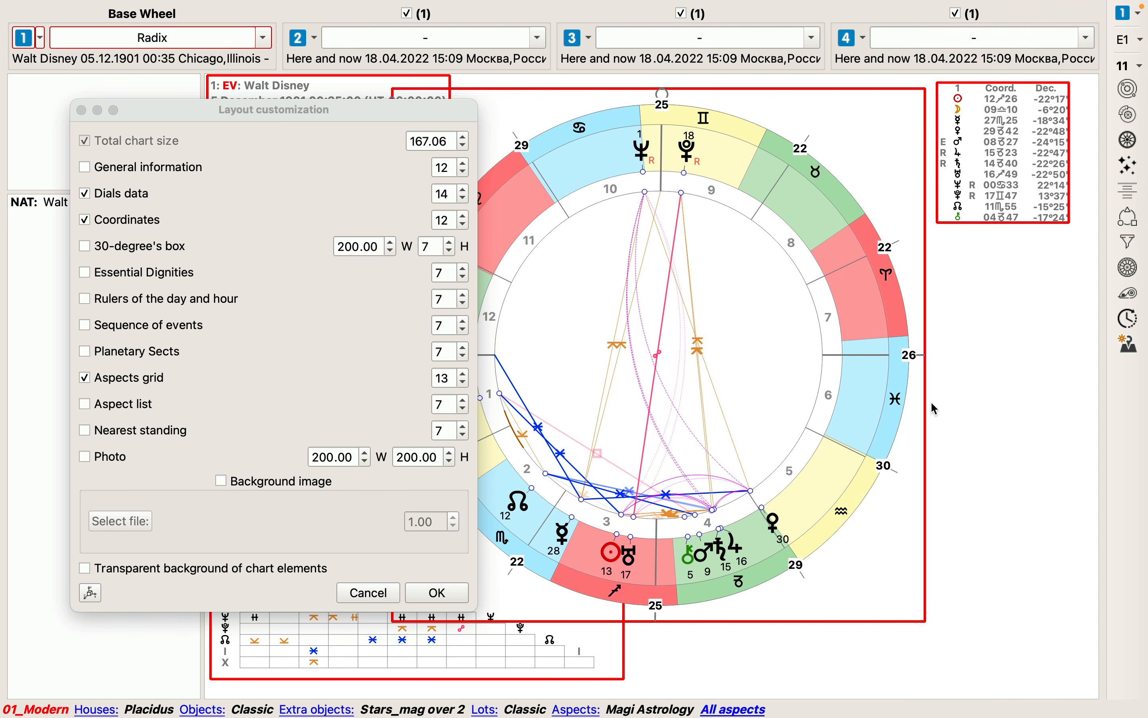
{"action": "left_click_drag", "start_coordinate": [777, 314], "coordinate": [794, 316]}
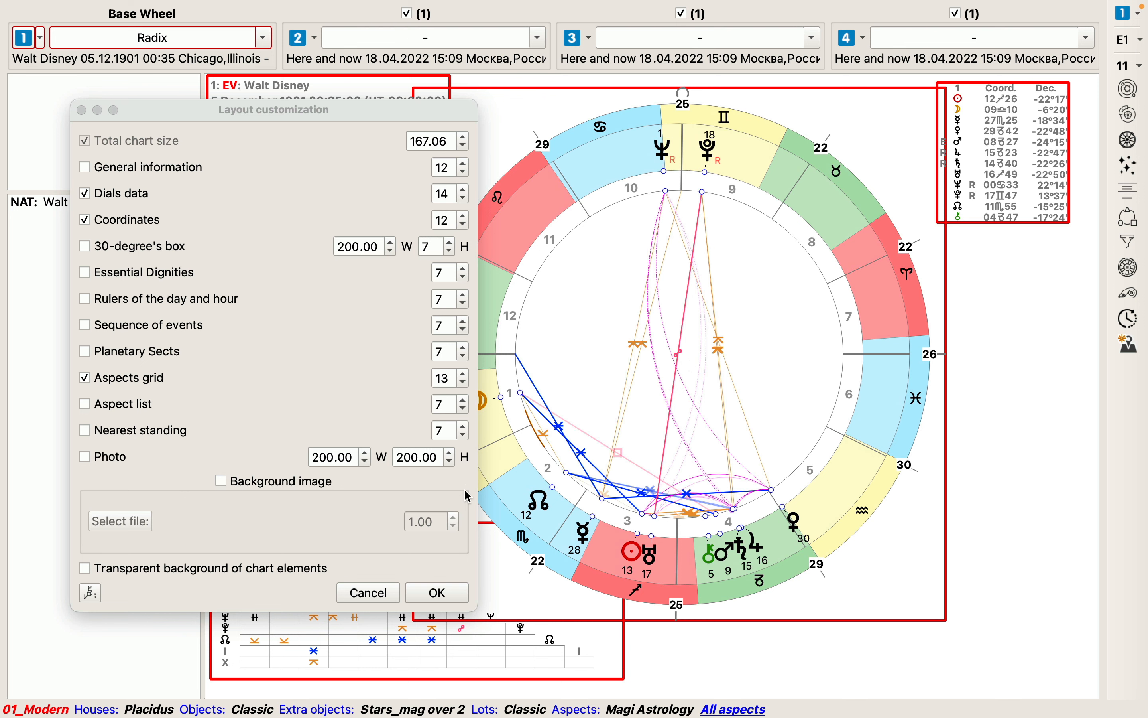
{"action": "left_click", "coordinate": [454, 598]}
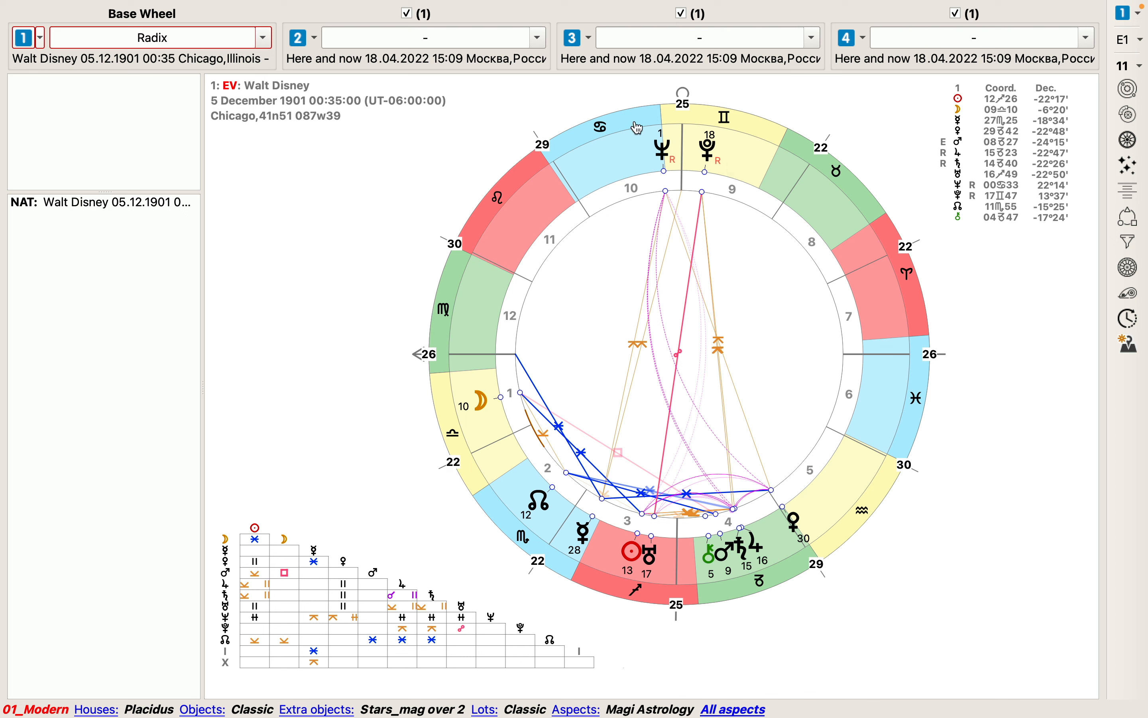
- Save the current setup as a configuration named MyConfiguration and check for it in the list of configurations
{"action": "mouse_move", "coordinate": [634, 6]}
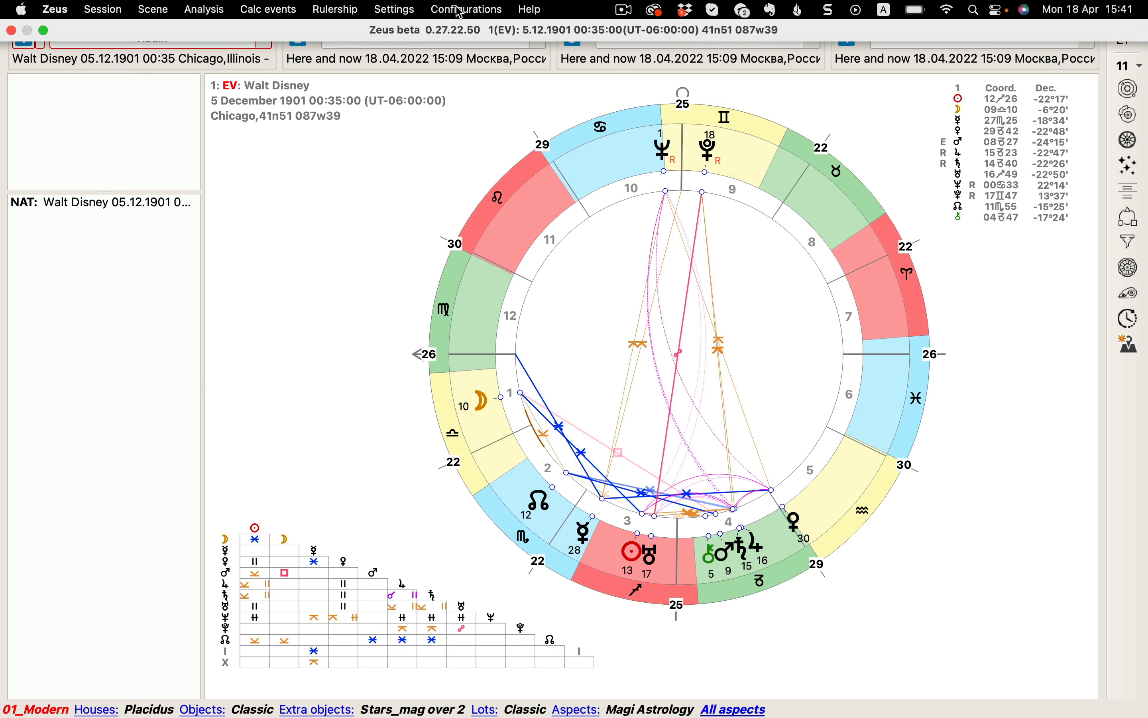
{"action": "left_click", "coordinate": [460, 10]}
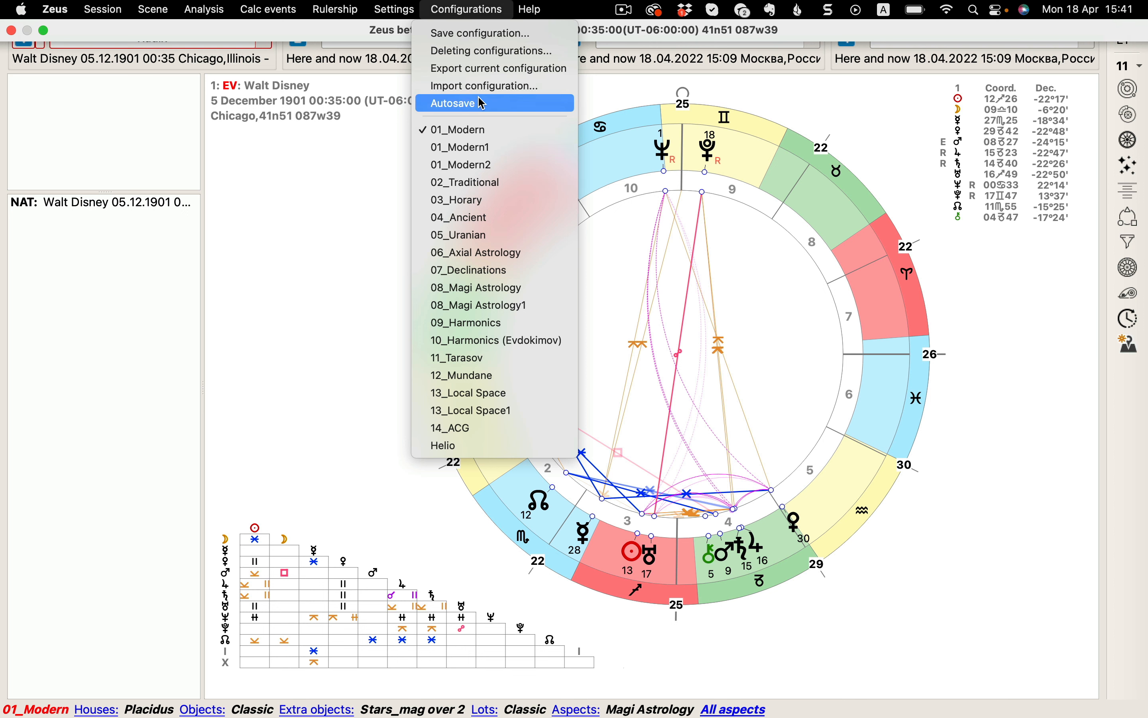
{"action": "left_click", "coordinate": [494, 34]}
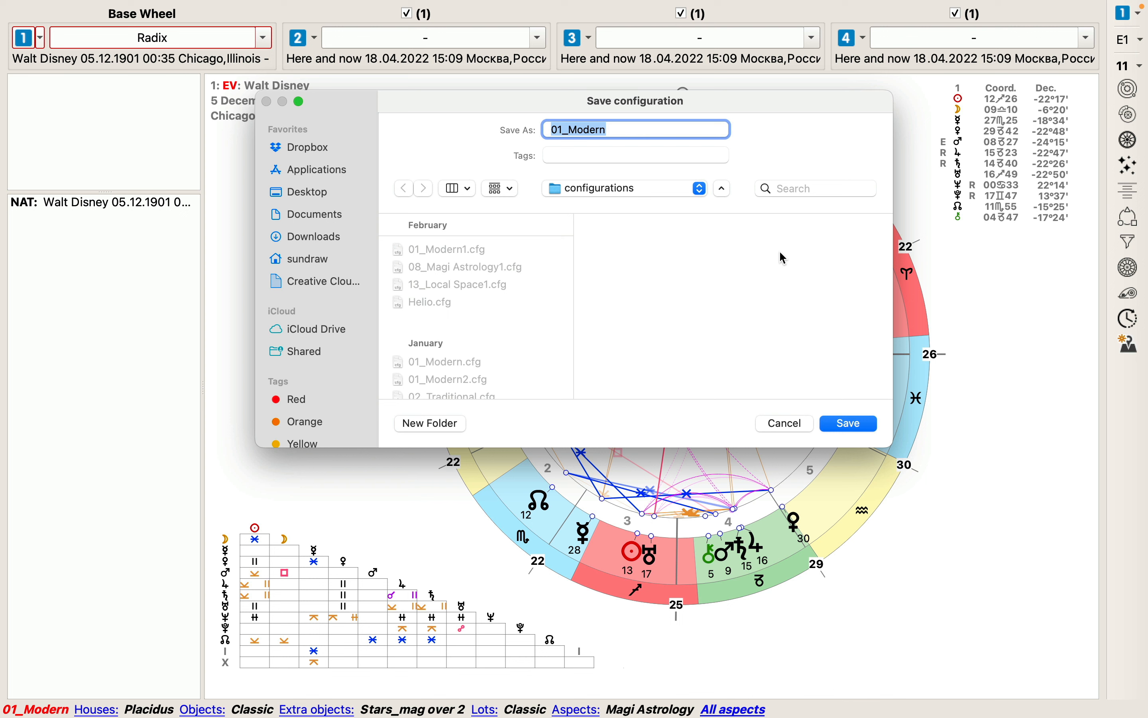
{"action": "type", "text": "MyConfiguration"}
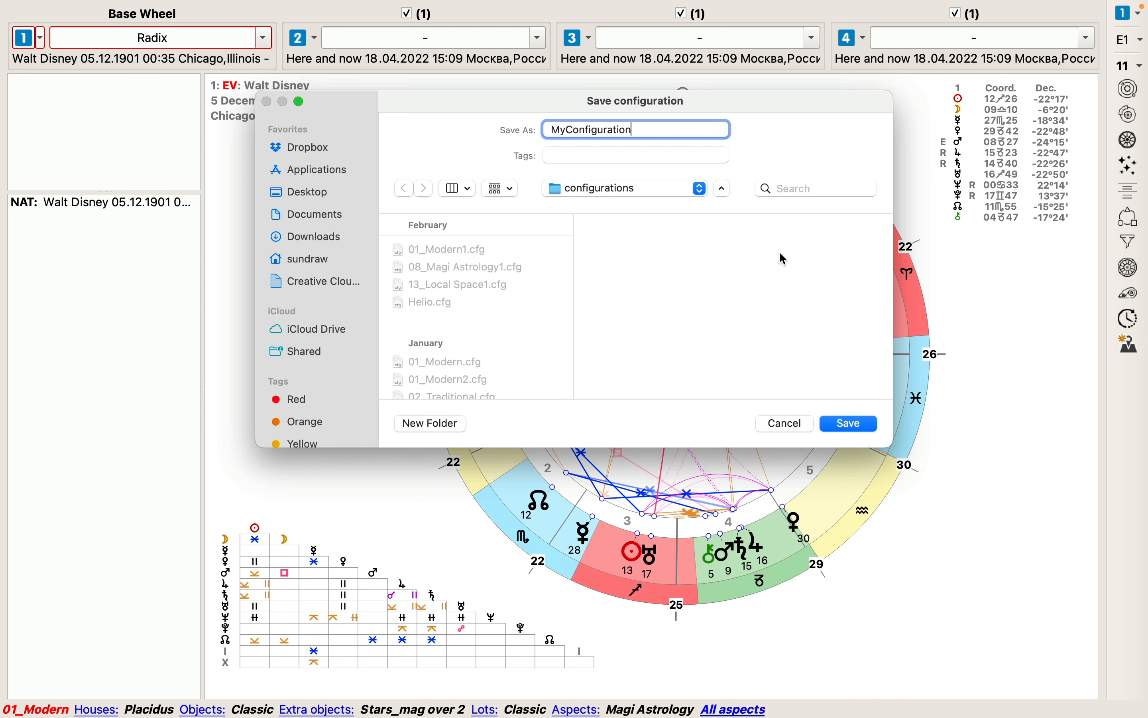
{"action": "left_click", "coordinate": [858, 428]}
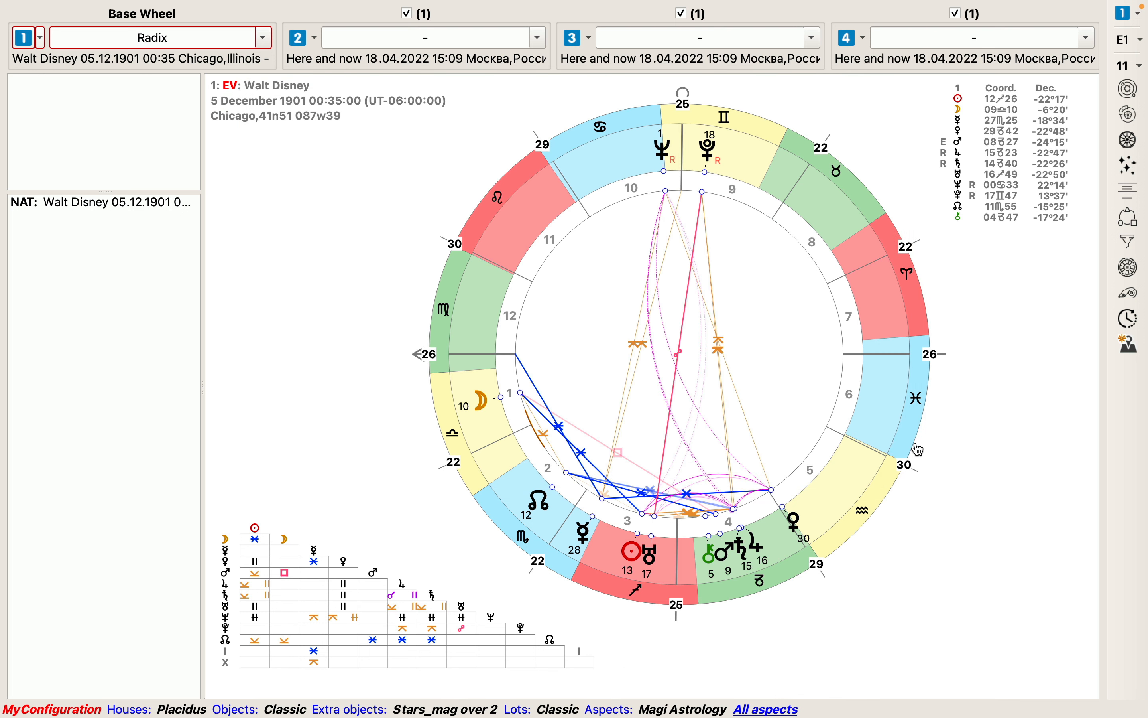
{"action": "mouse_move", "coordinate": [685, 6]}
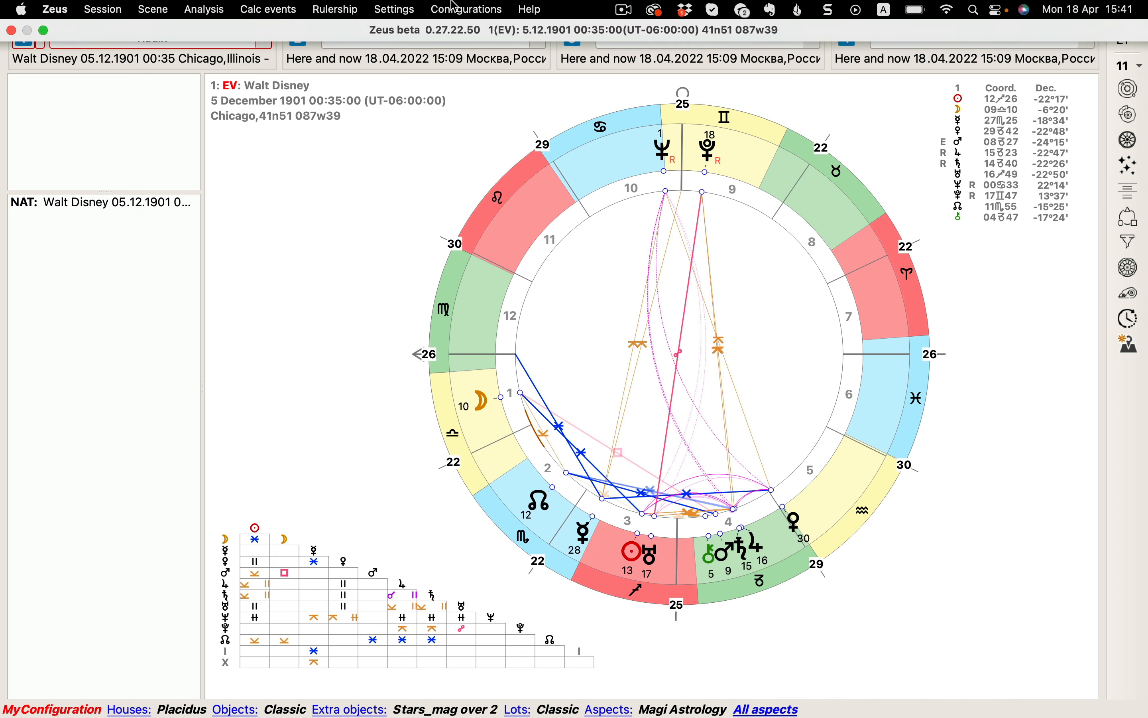
{"action": "left_click", "coordinate": [441, 9]}
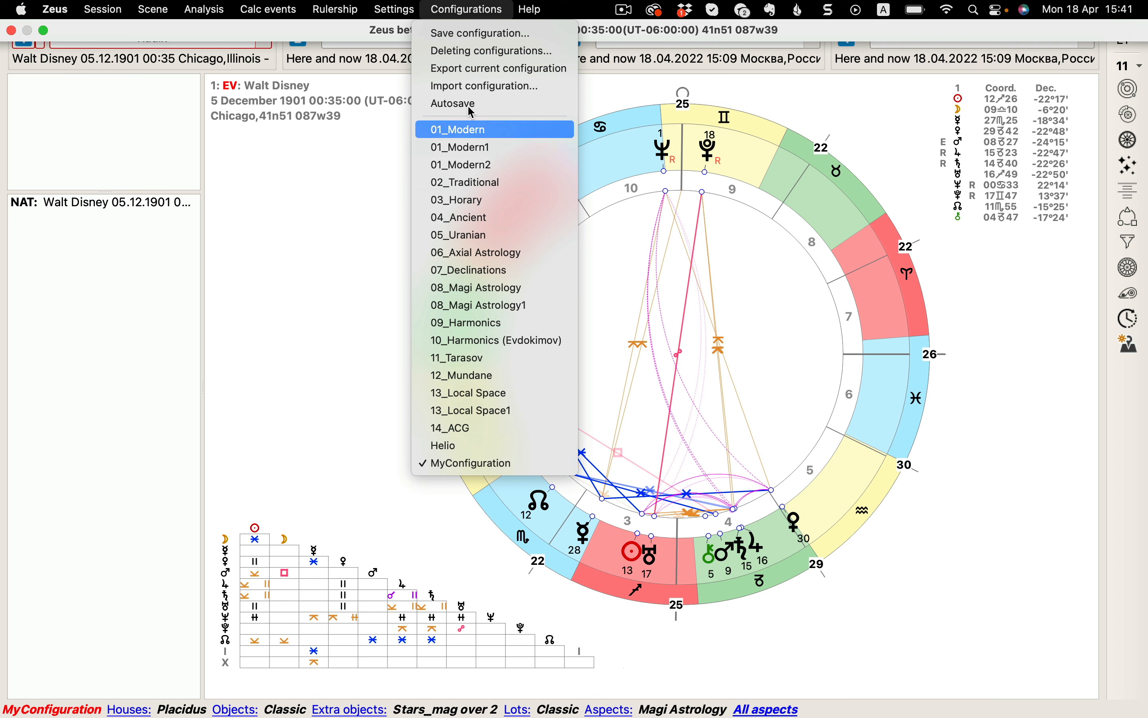
{"action": "left_click", "coordinate": [740, 124]}
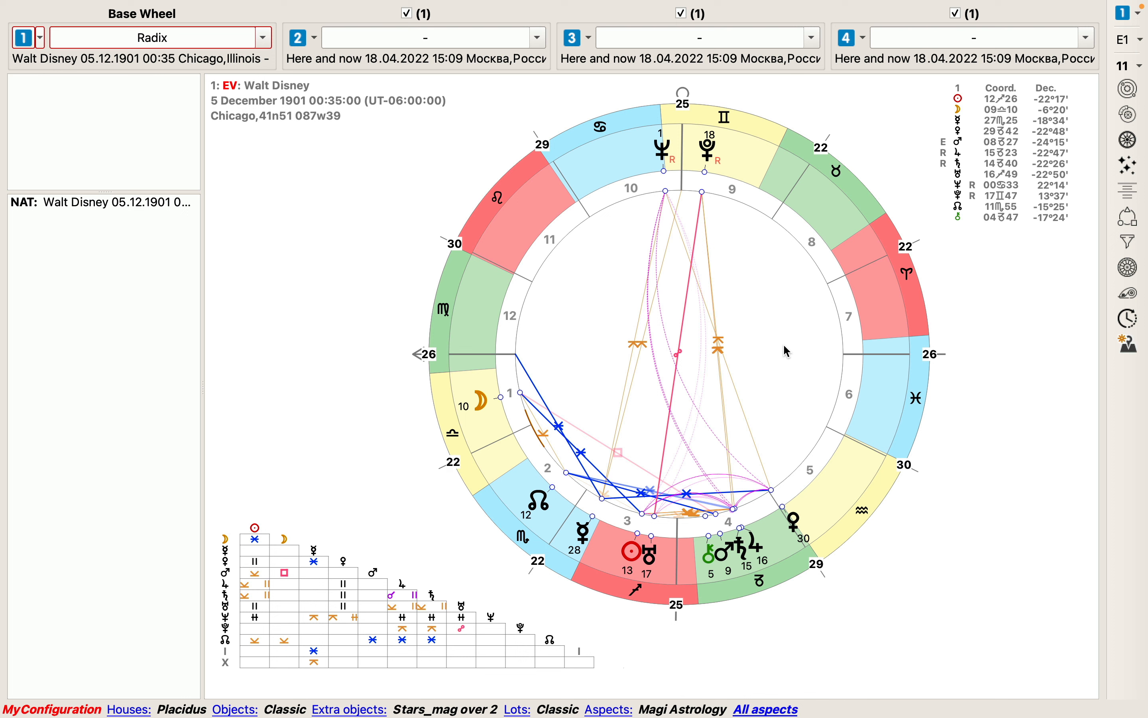
- Examine the declination scale of Walt Disney's natal chart and close it
{"action": "mouse_move", "coordinate": [225, 4]}
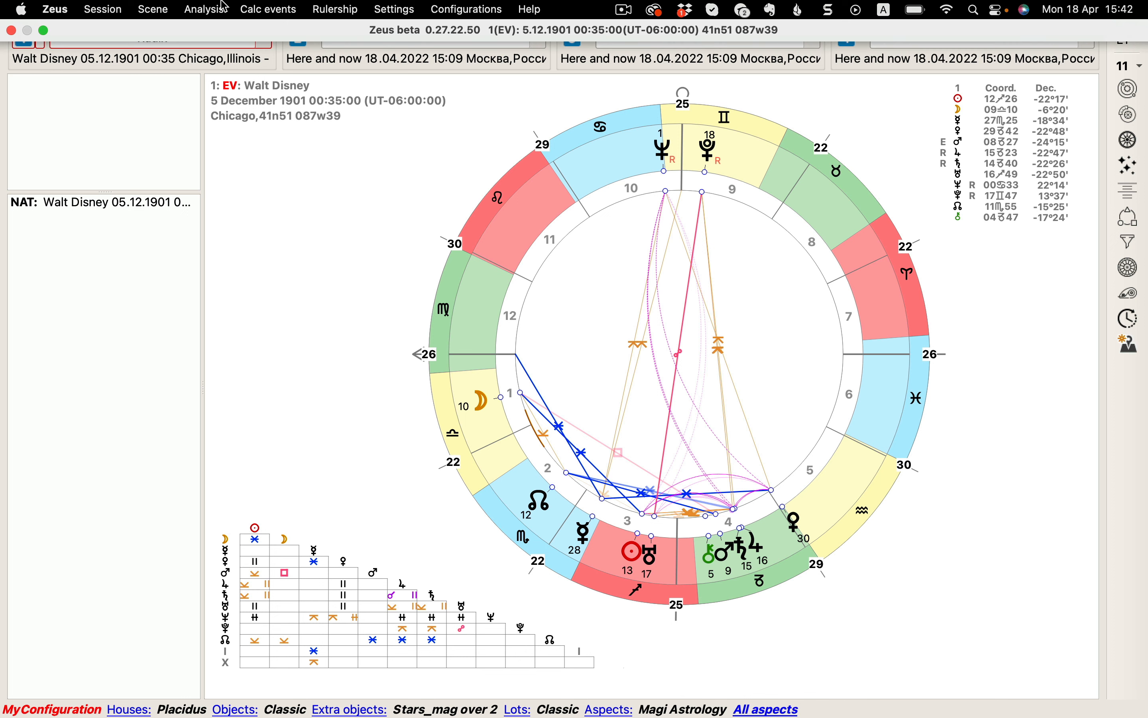
{"action": "left_click", "coordinate": [203, 10]}
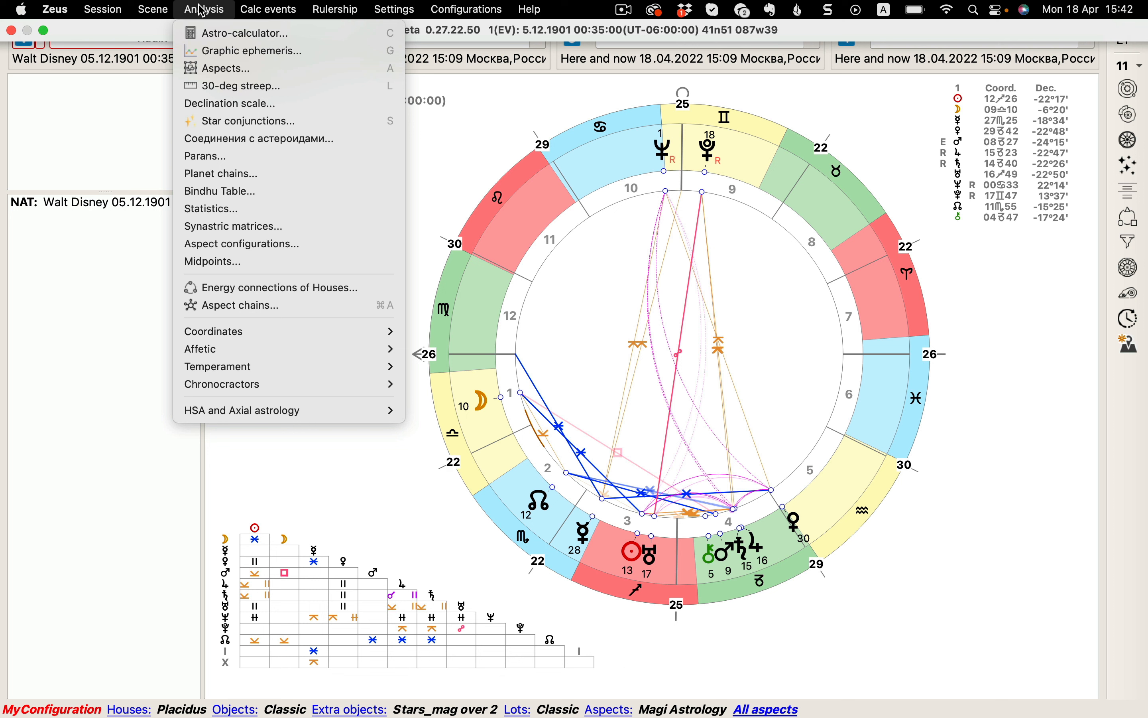
{"action": "left_click", "coordinate": [262, 104]}
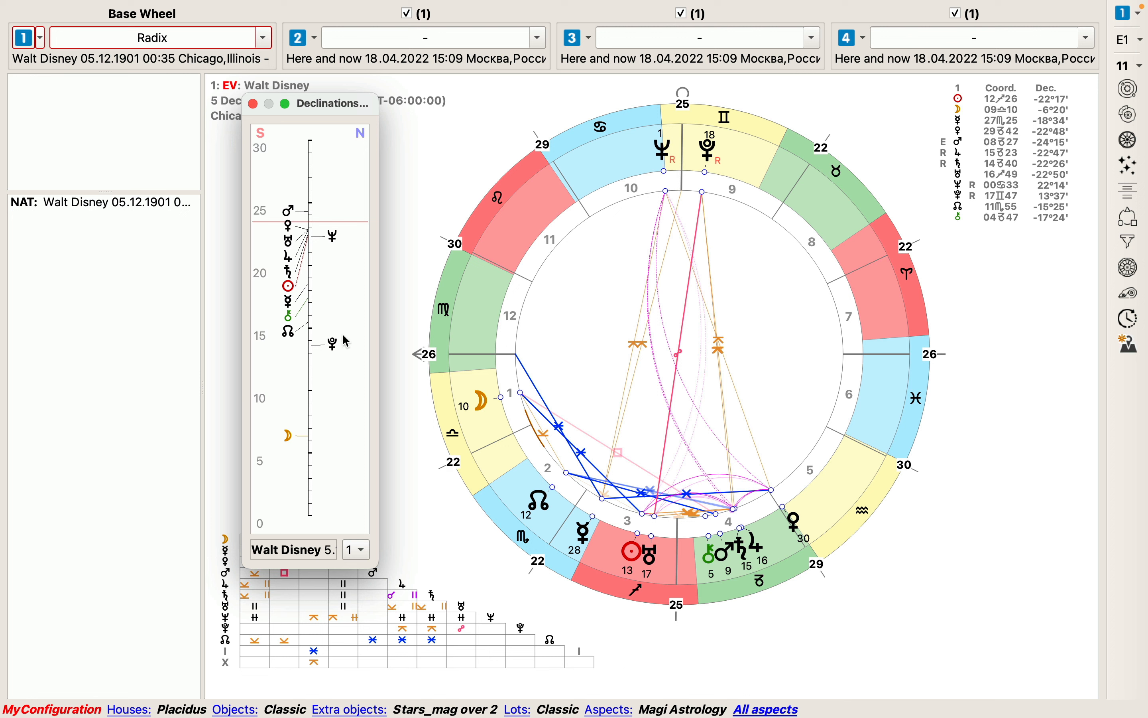
{"action": "left_click", "coordinate": [254, 104]}
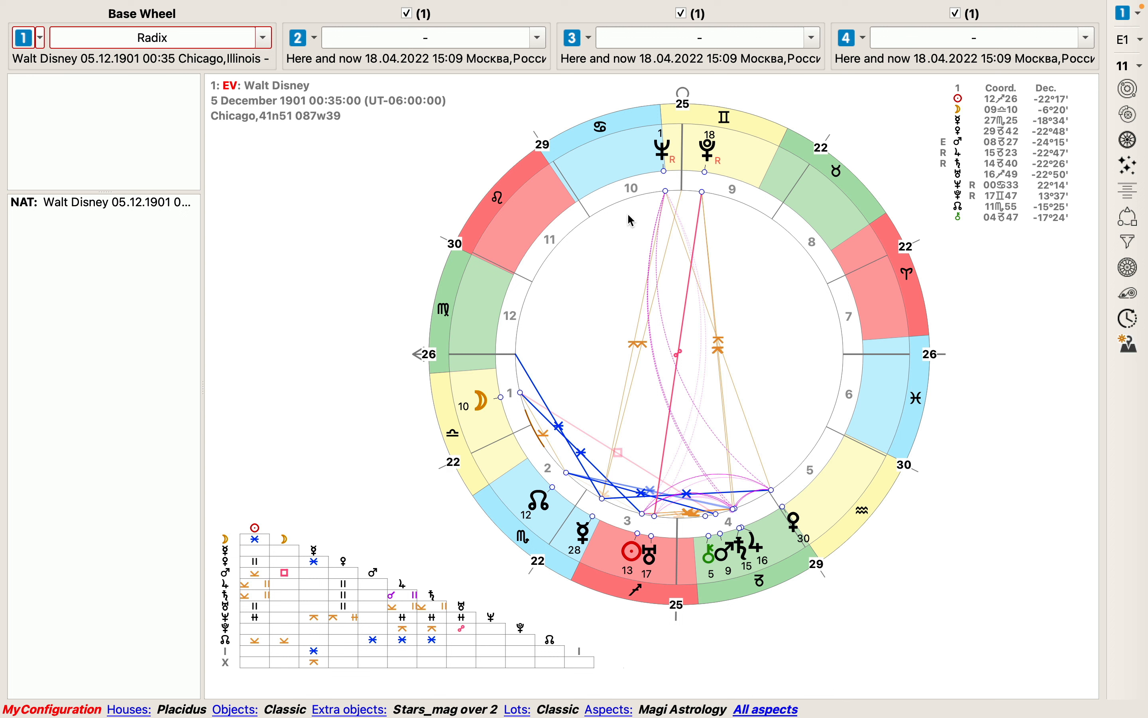
- Load Brad Pitt's natal chart from the Declination/Examples database into dial 1
{"action": "mouse_move", "coordinate": [673, 217]}
{"action": "mouse_move", "coordinate": [98, 3]}
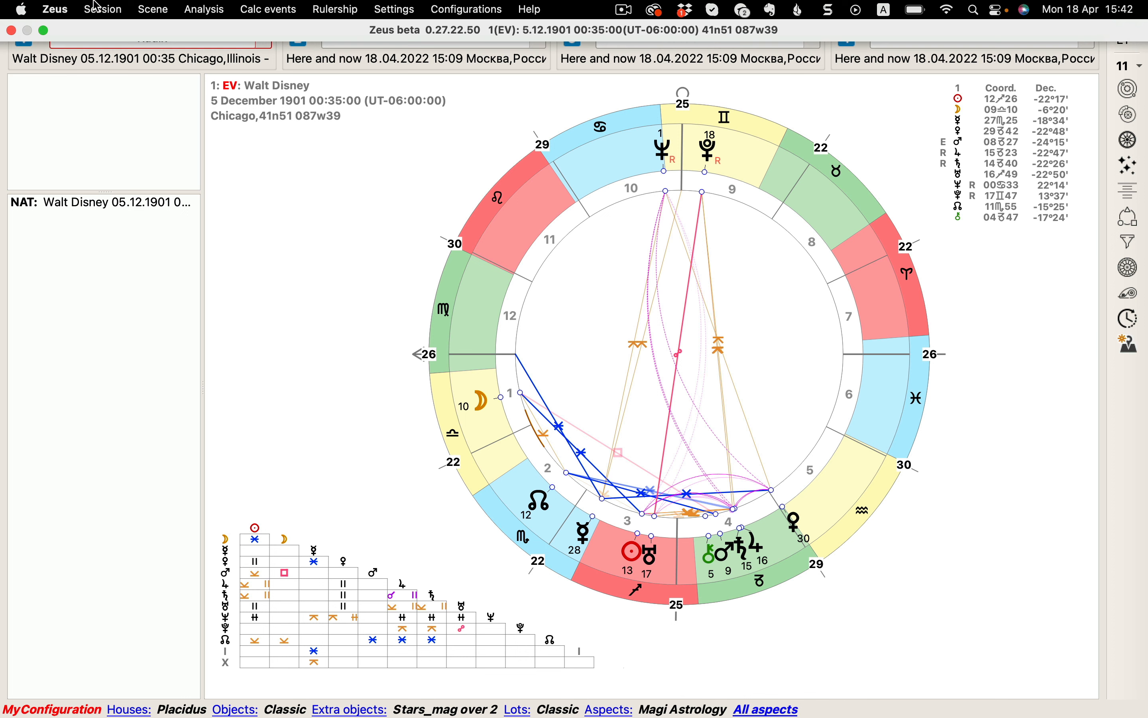
{"action": "left_click", "coordinate": [117, 15]}
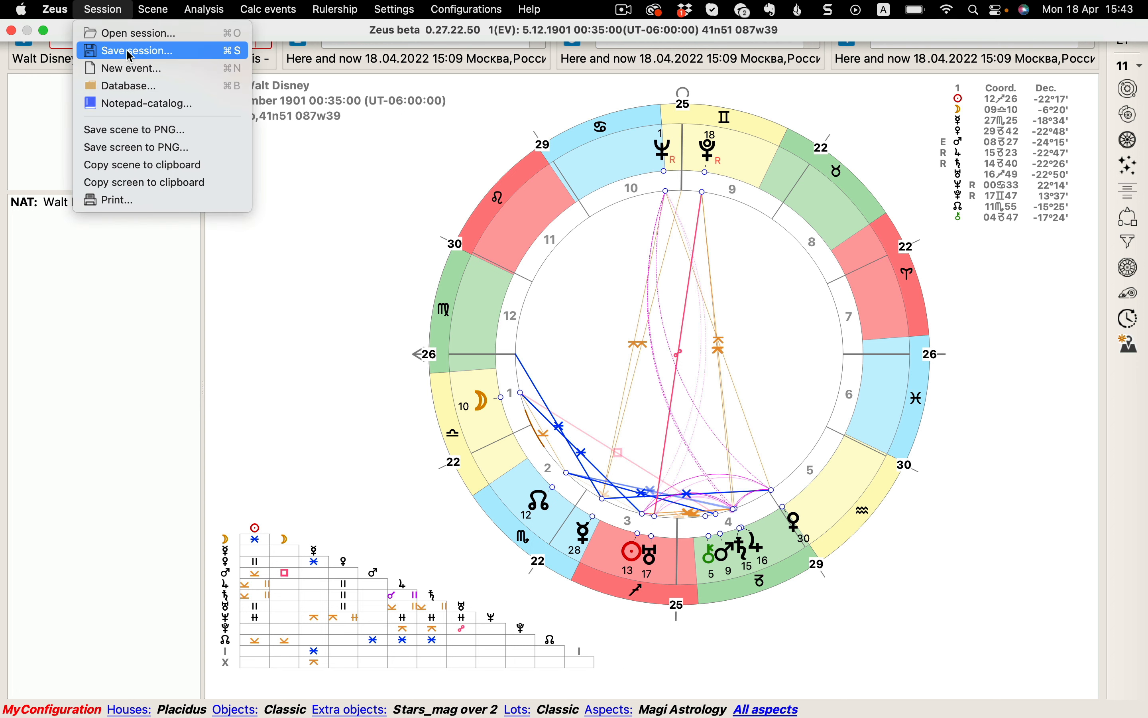
{"action": "left_click", "coordinate": [118, 85]}
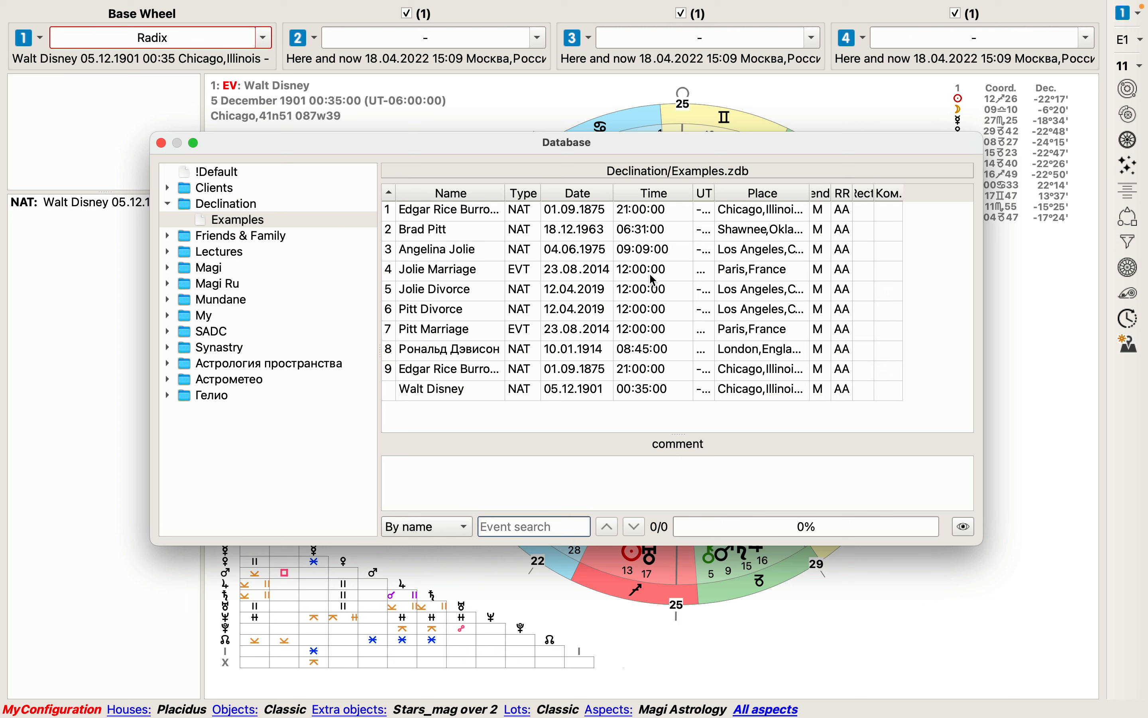
{"action": "left_click", "coordinate": [433, 237]}
{"action": "right_click", "coordinate": [432, 237]}
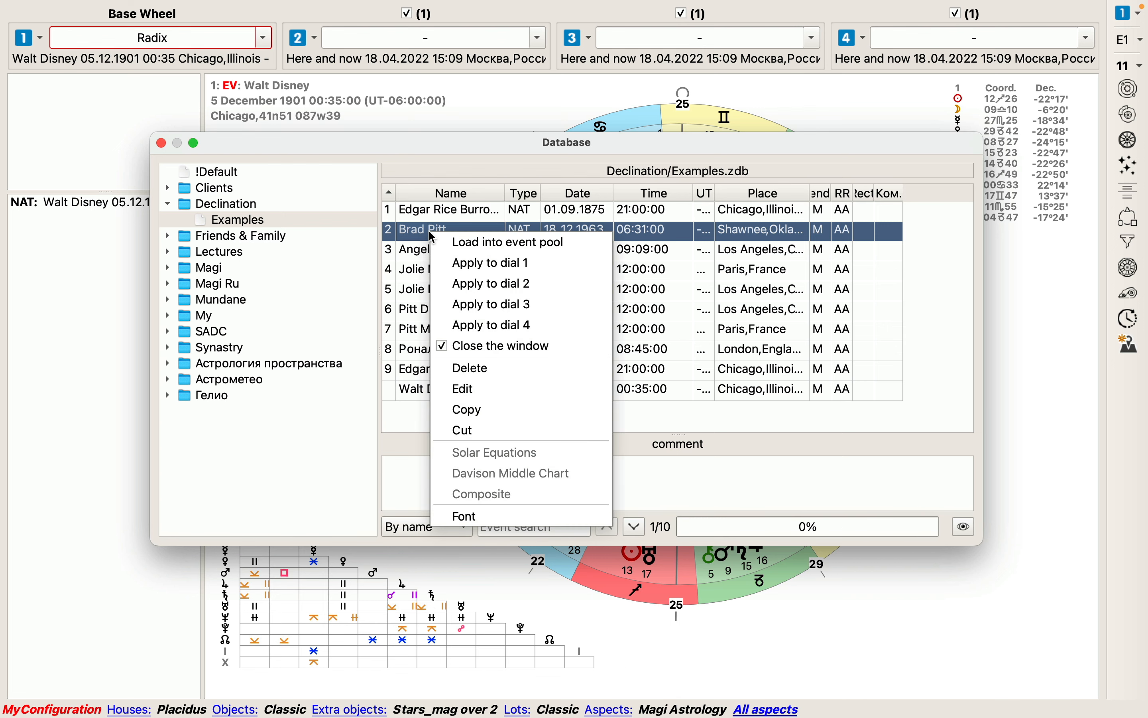
{"action": "left_click", "coordinate": [532, 269]}
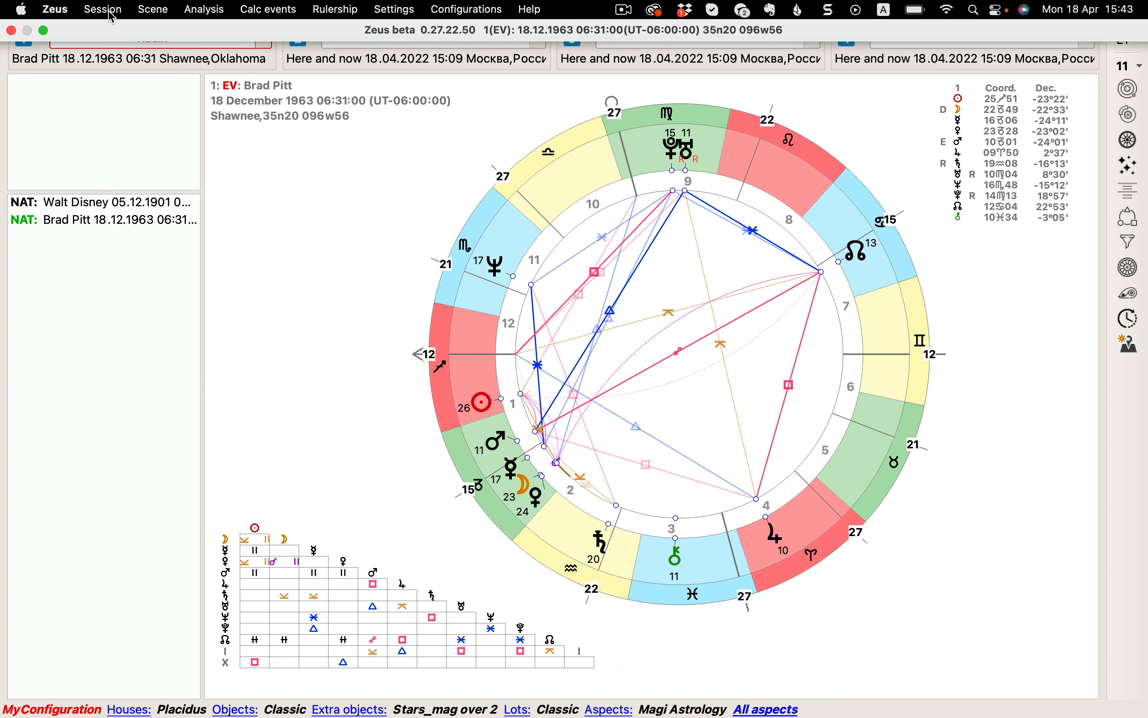
- Load Angelina Jolie's natal chart from the Declination/Examples database into dial 2 and display it as a Radix wheel
{"action": "left_click", "coordinate": [108, 12]}
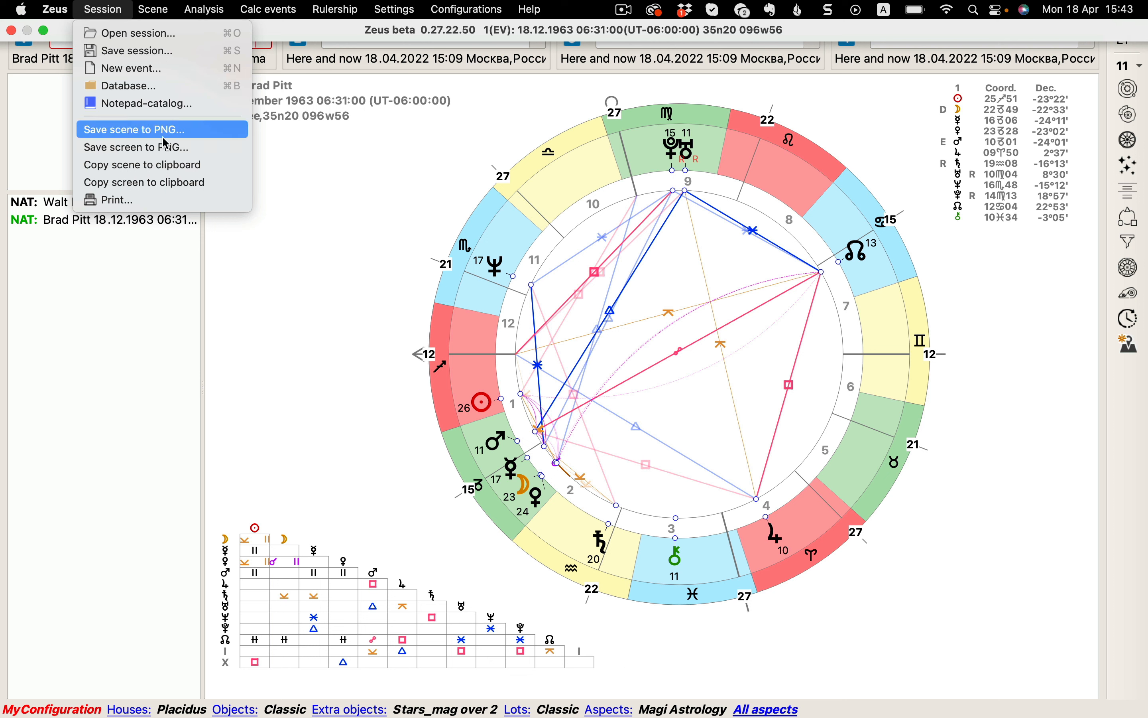
{"action": "left_click", "coordinate": [144, 85]}
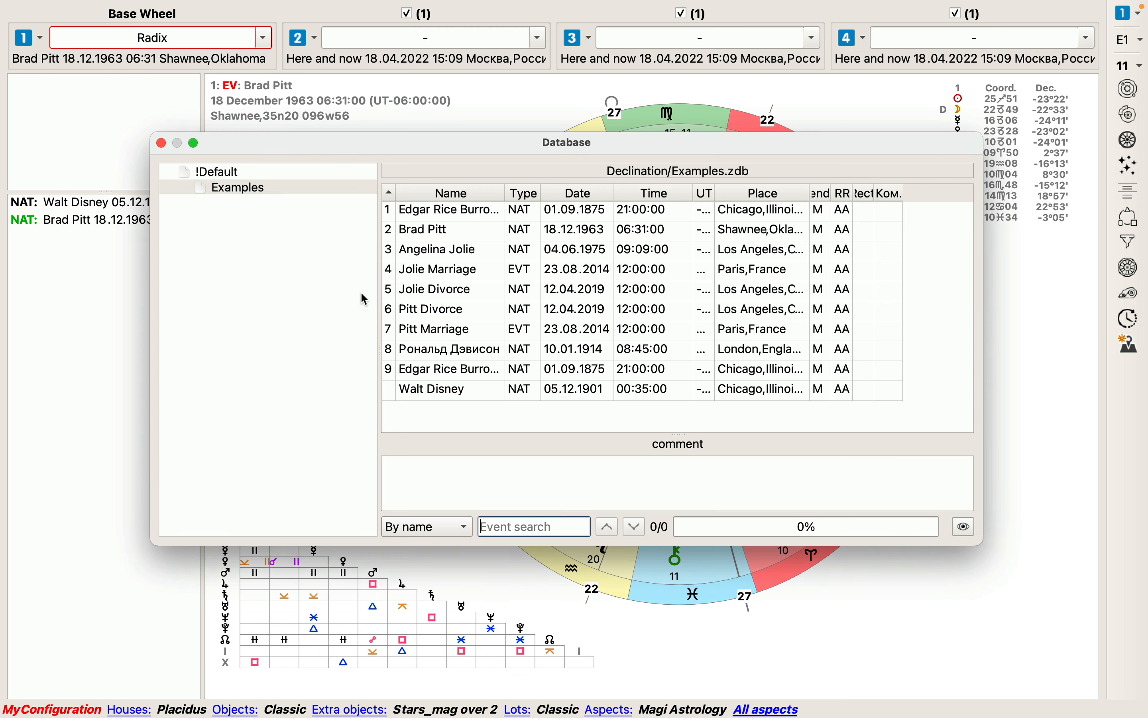
{"action": "left_click", "coordinate": [460, 252]}
{"action": "right_click", "coordinate": [461, 255]}
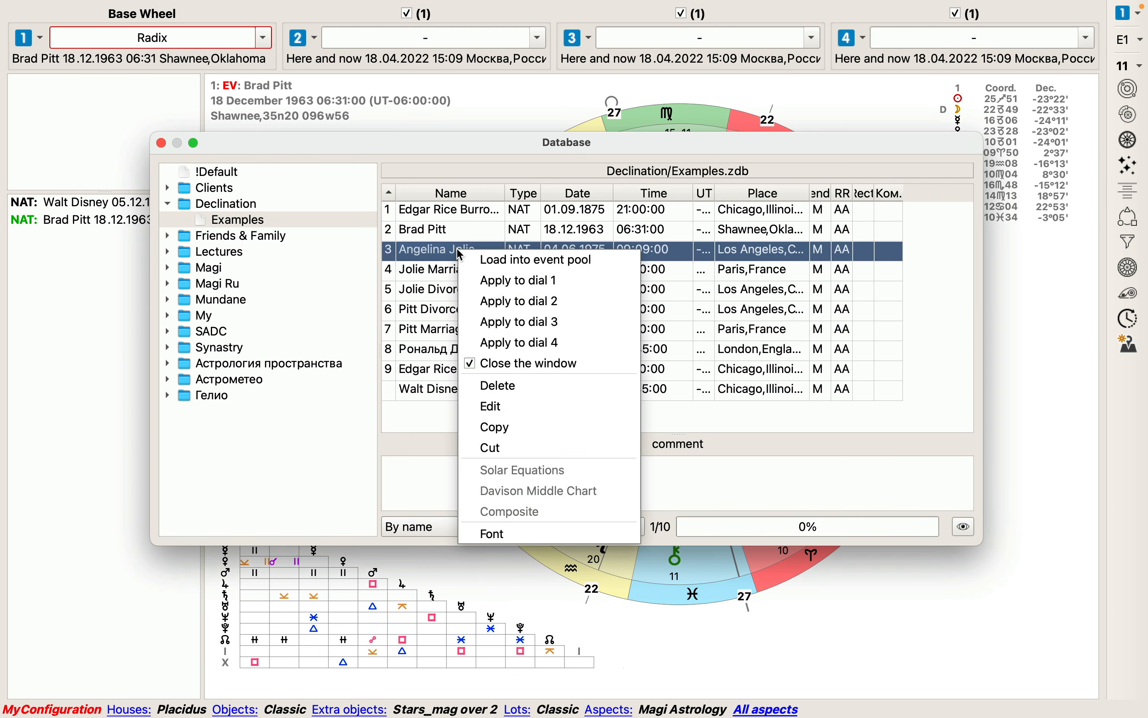
{"action": "left_click", "coordinate": [519, 304]}
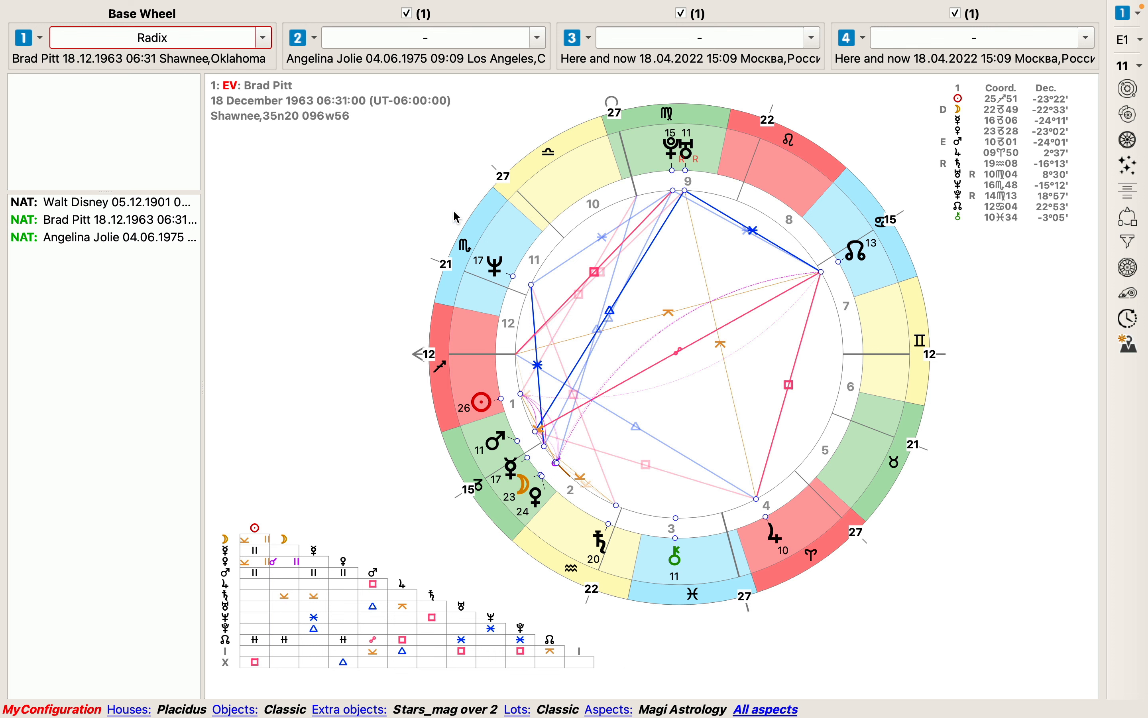
{"action": "left_click", "coordinate": [539, 37]}
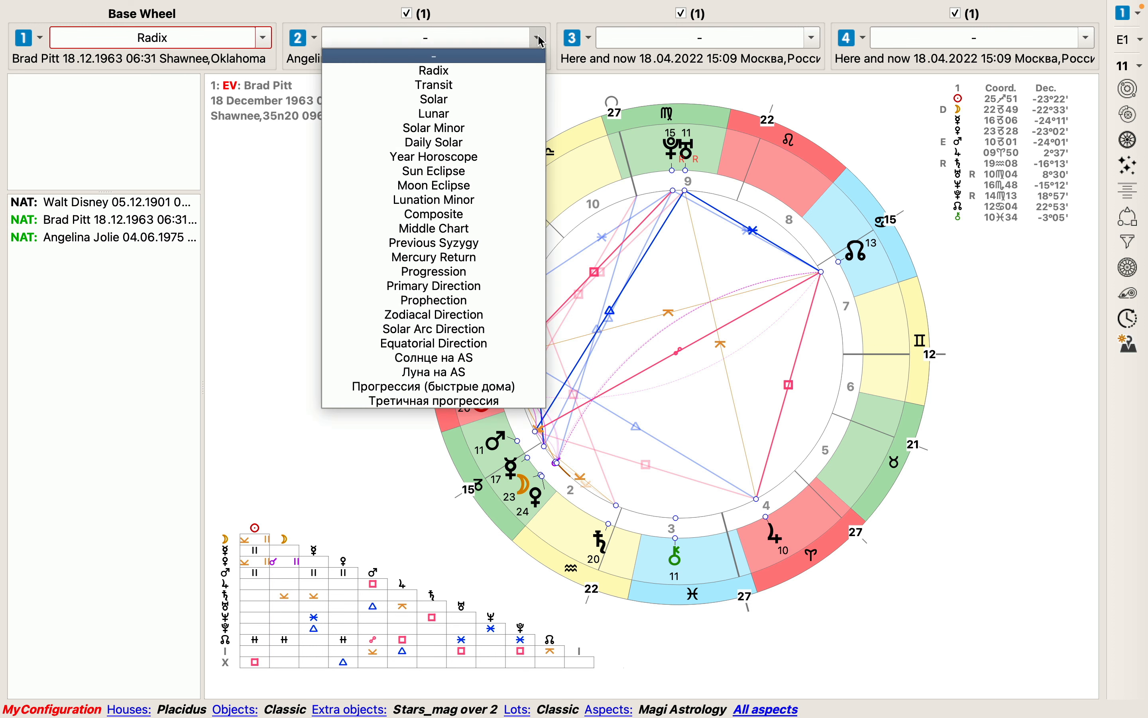
{"action": "left_click", "coordinate": [481, 71]}
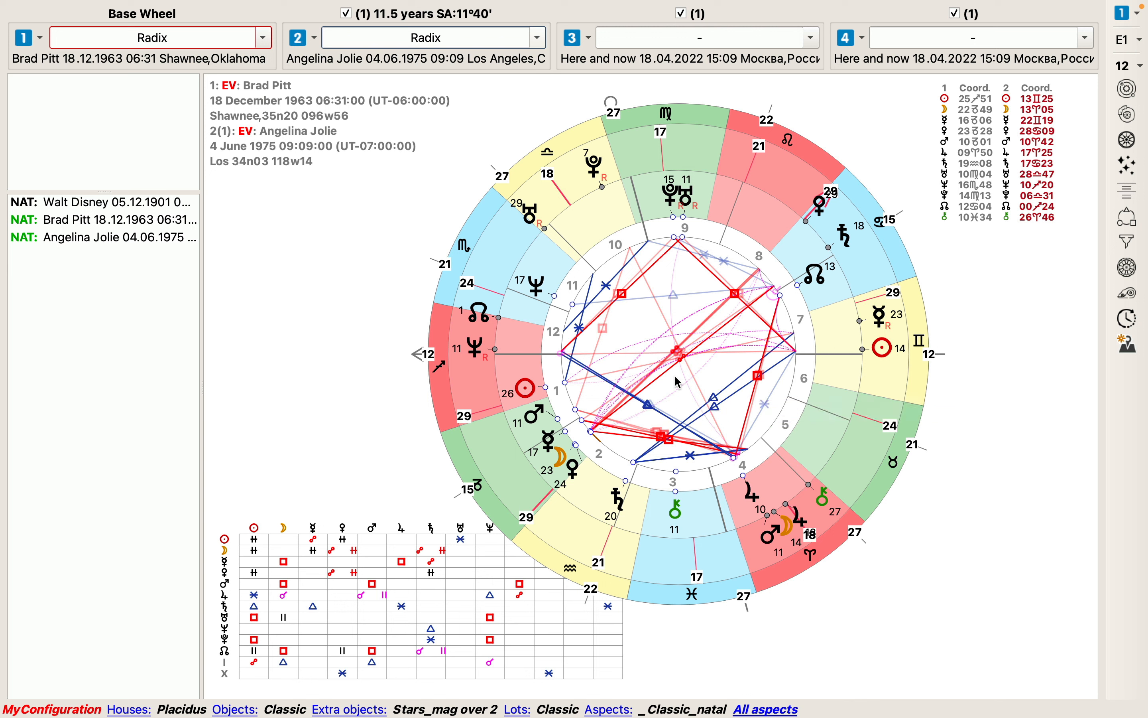
- Inspect the aspects between the two charts on the wheel and in the full Aspects table
{"action": "mouse_move", "coordinate": [684, 324]}
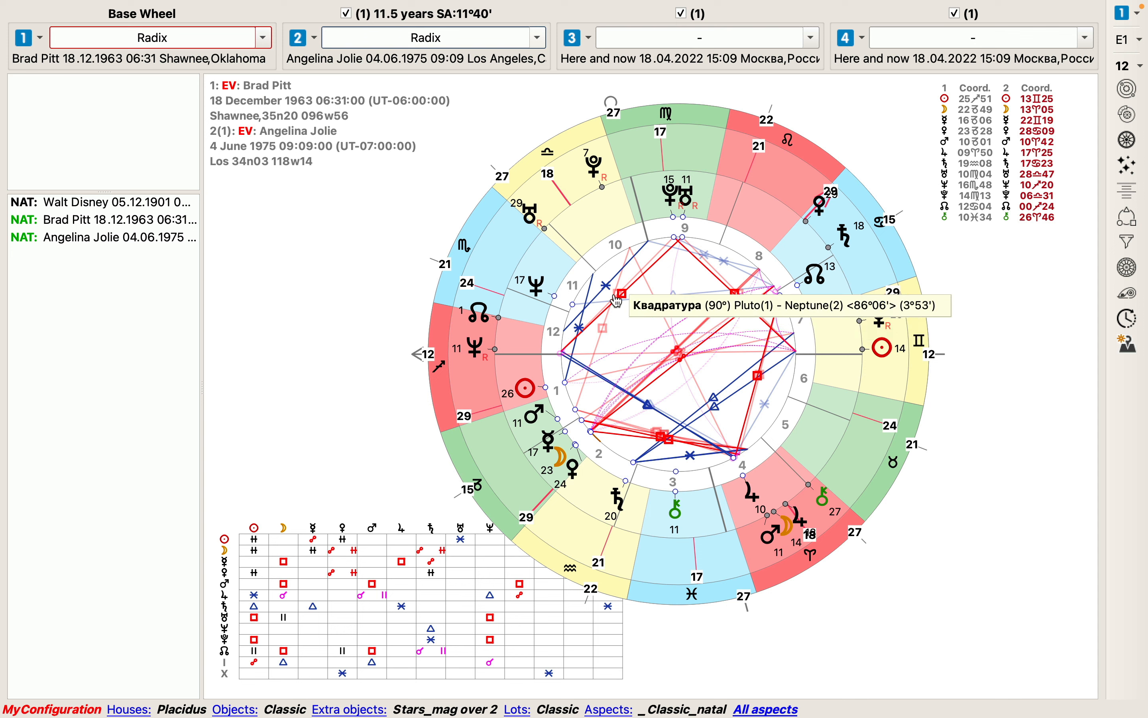
{"action": "mouse_move", "coordinate": [194, 7]}
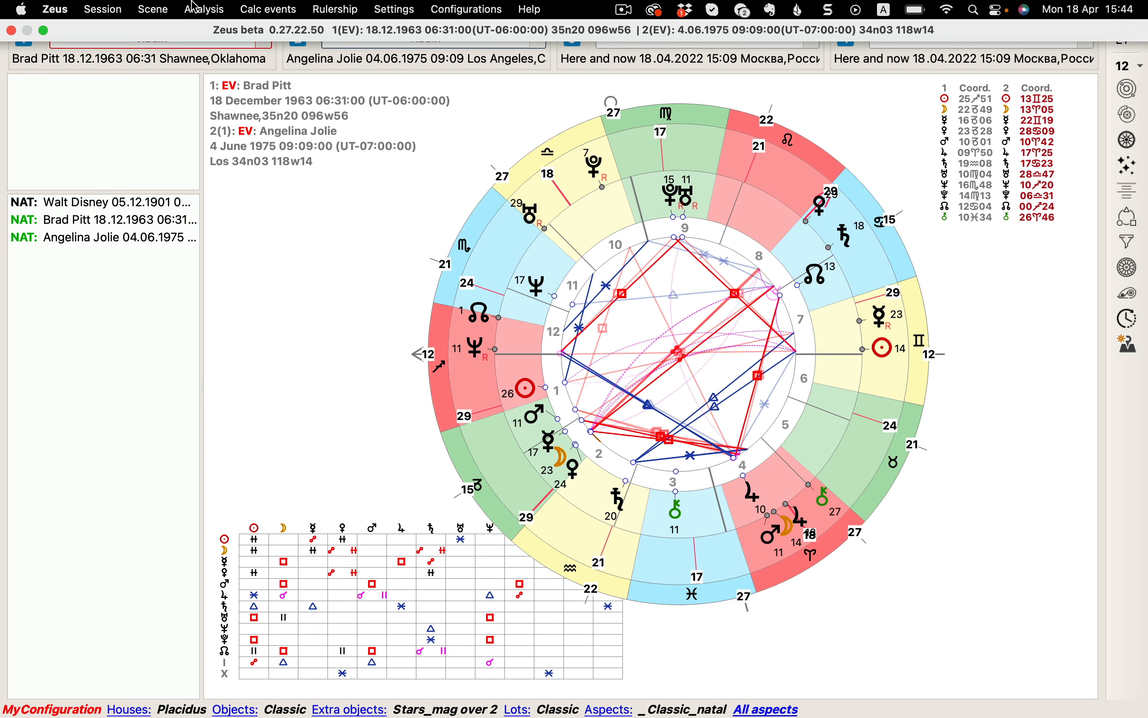
{"action": "left_click", "coordinate": [201, 13]}
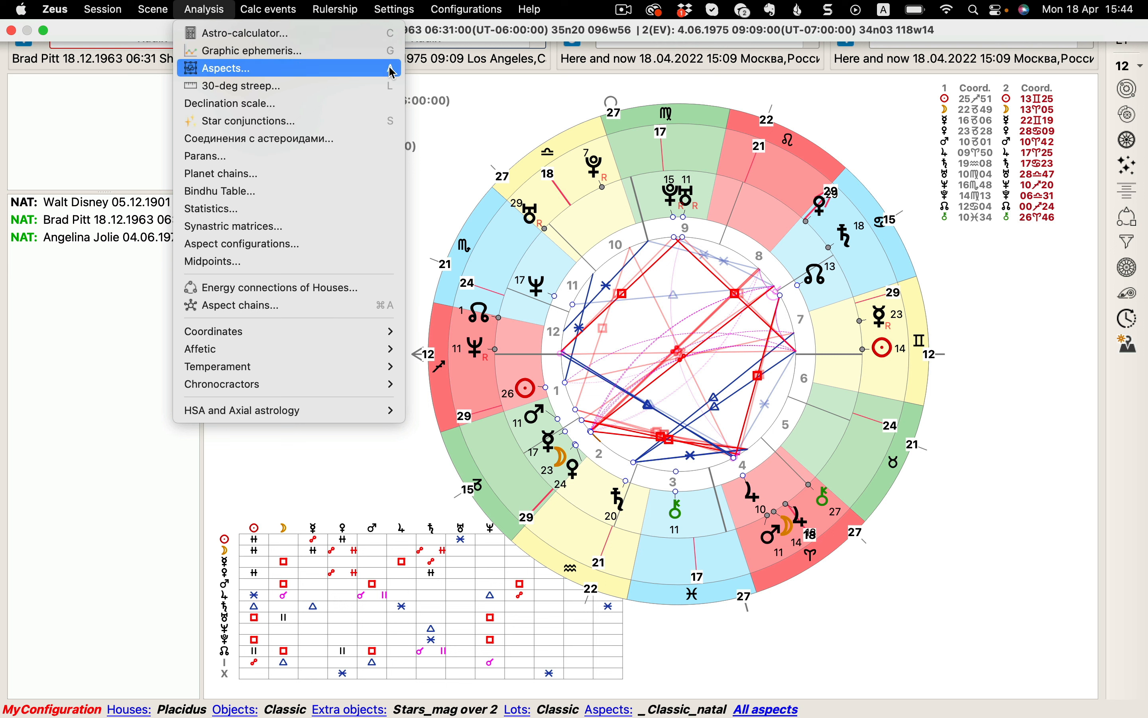
{"action": "left_click", "coordinate": [339, 77]}
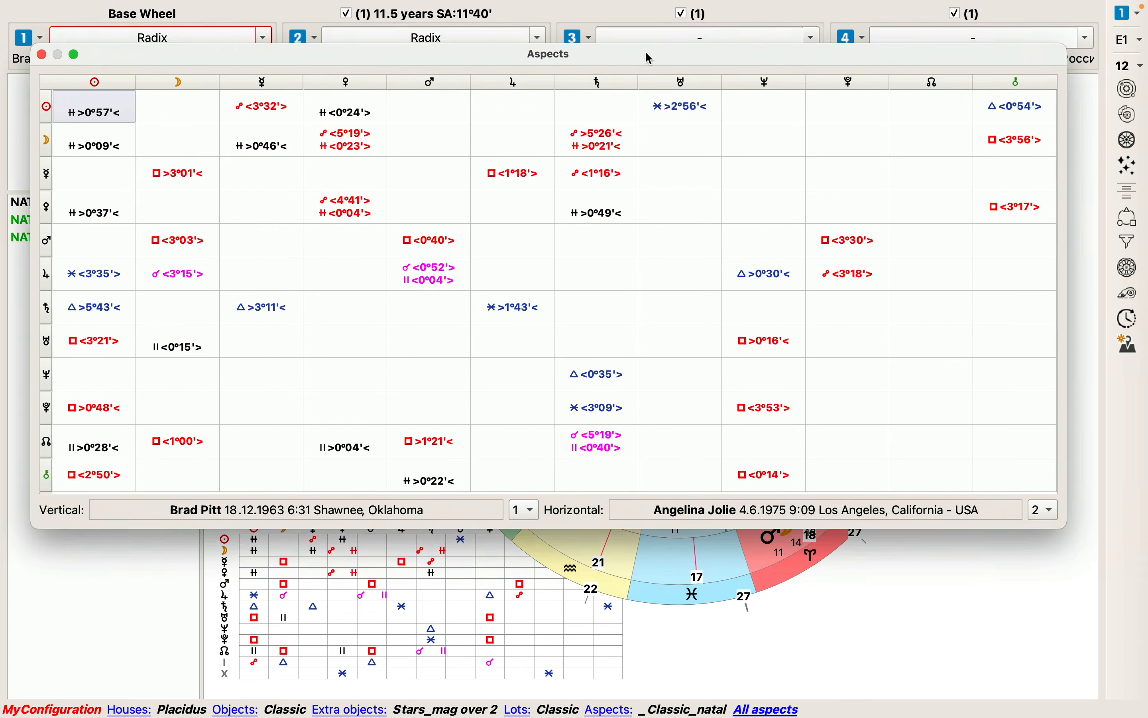
{"action": "left_click_drag", "start_coordinate": [641, 67], "coordinate": [666, 119]}
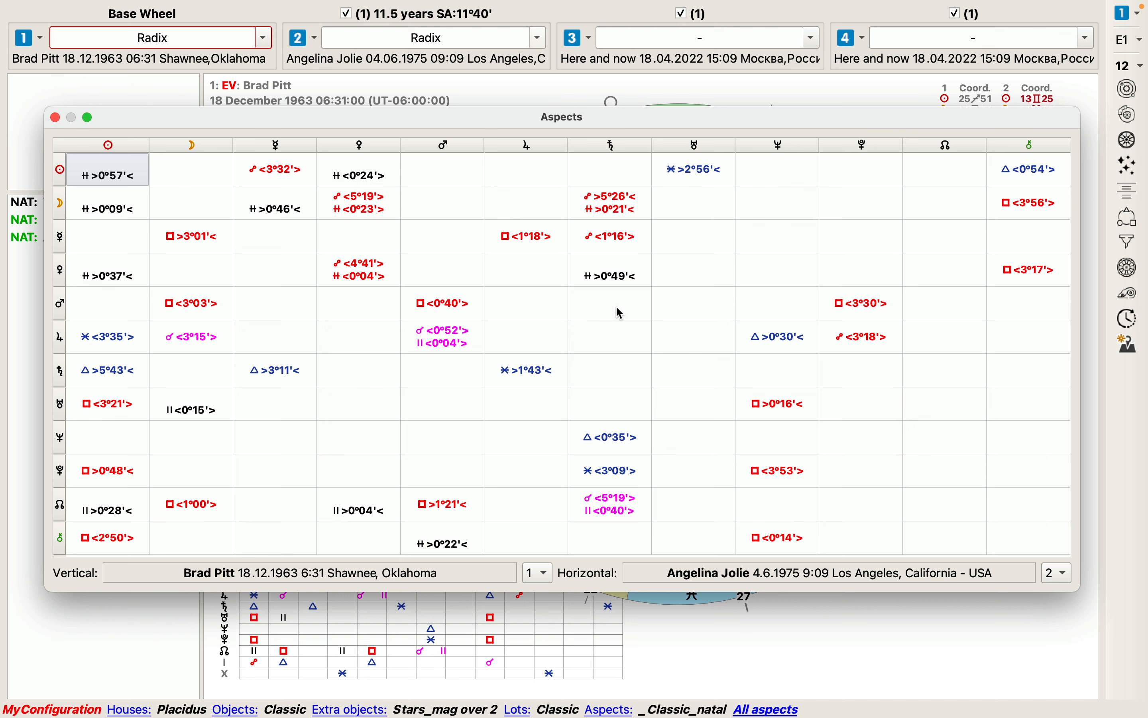
- Switch the declination parallels off and back on in the Aspects table, and close the table
{"action": "right_click", "coordinate": [512, 280]}
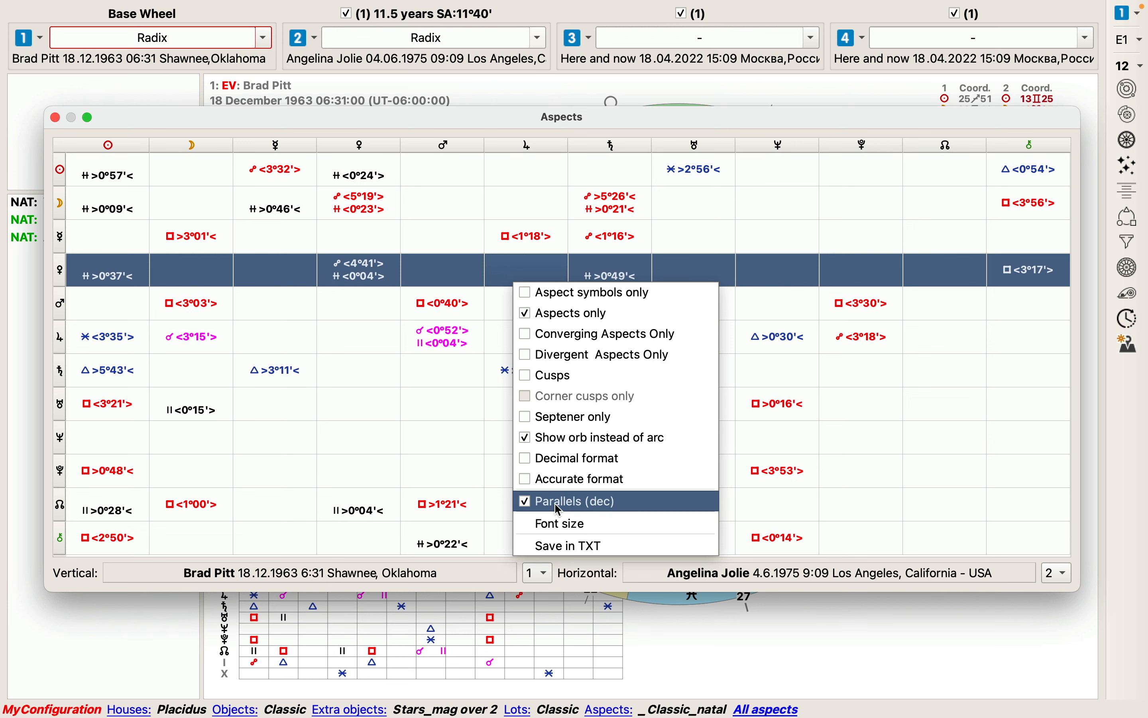
{"action": "left_click", "coordinate": [540, 503]}
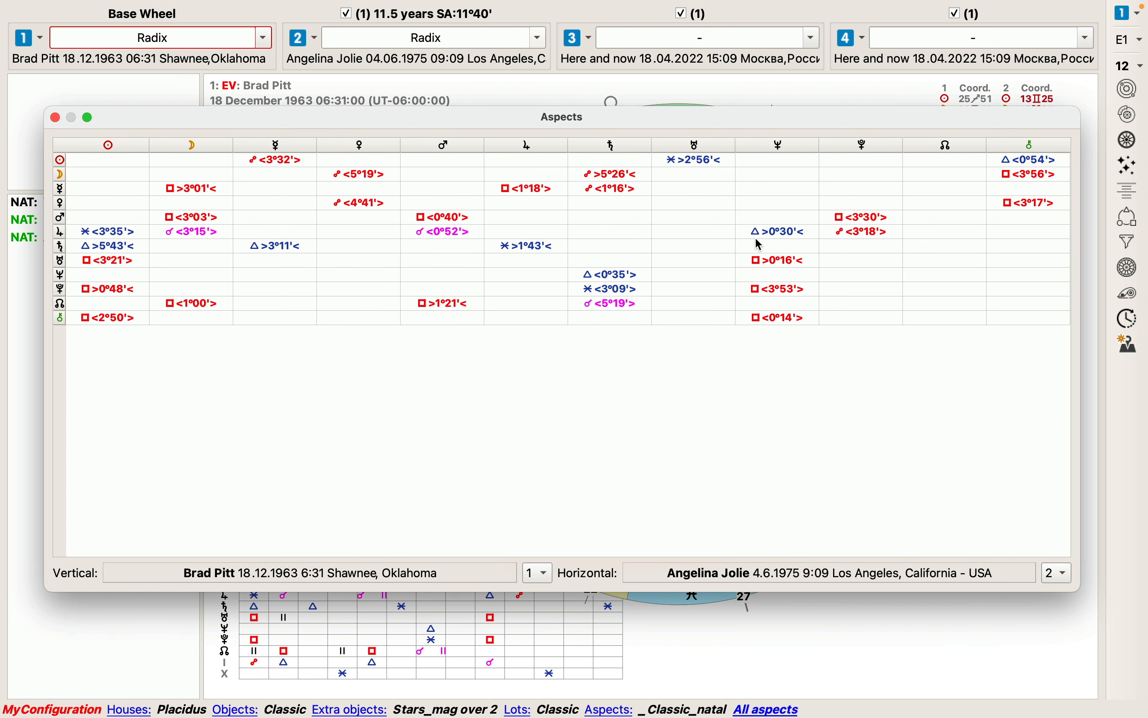
{"action": "right_click", "coordinate": [568, 231]}
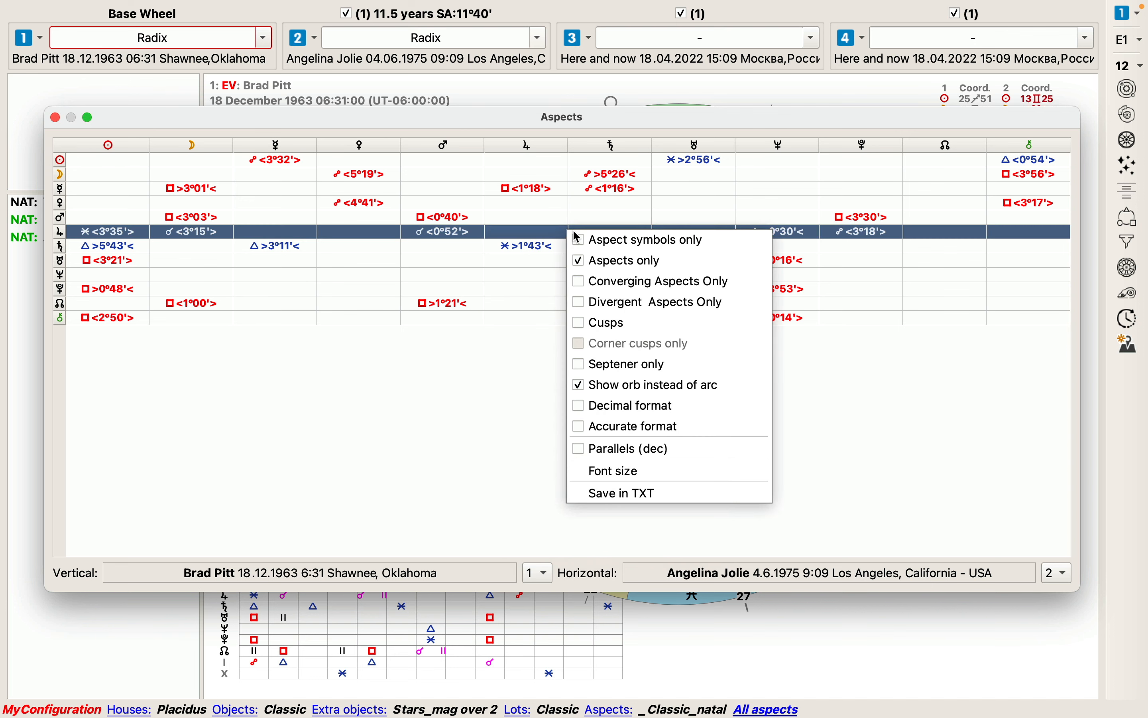
{"action": "left_click", "coordinate": [619, 449]}
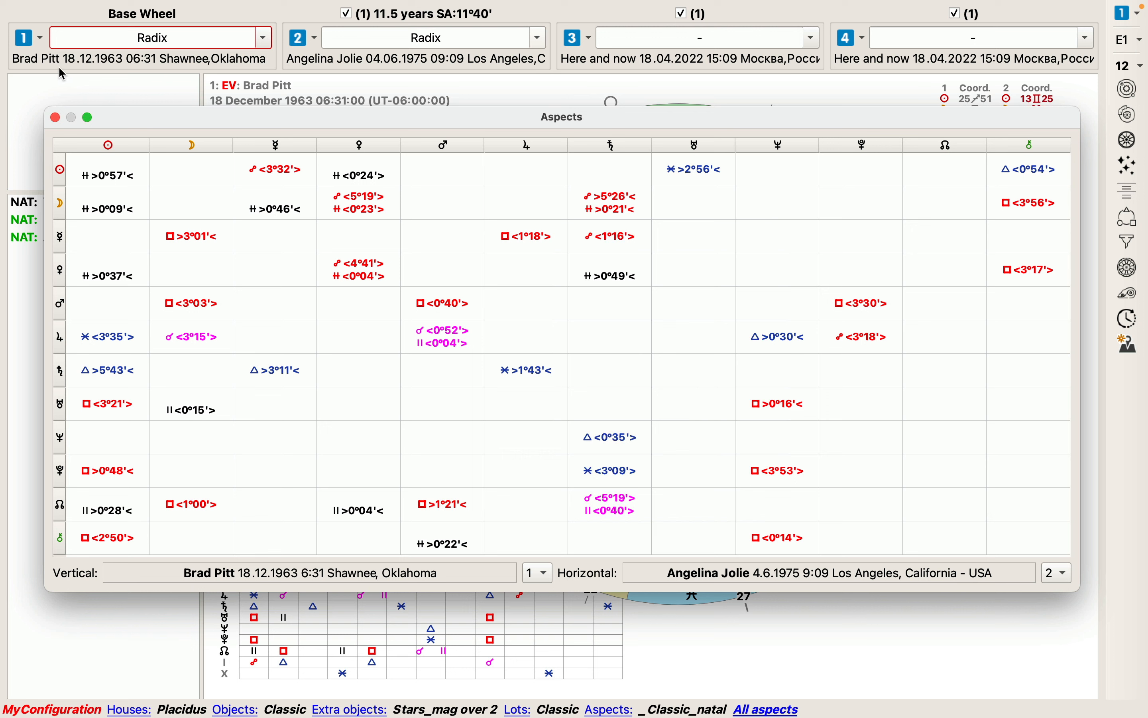
{"action": "left_click", "coordinate": [55, 118]}
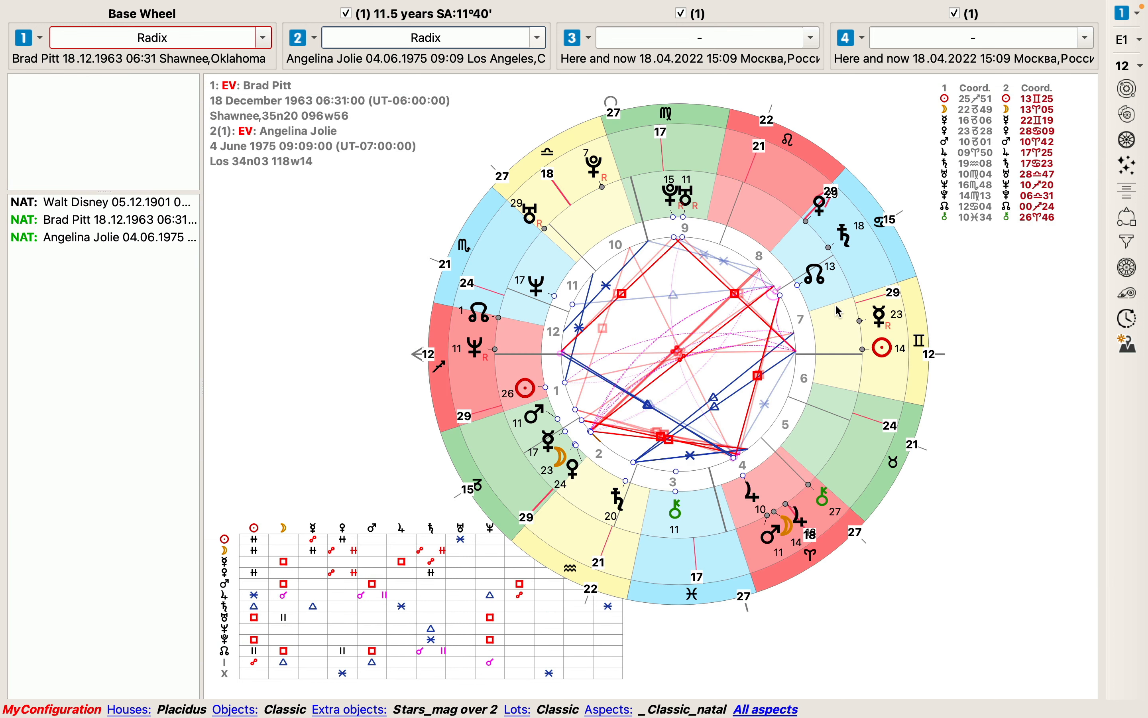